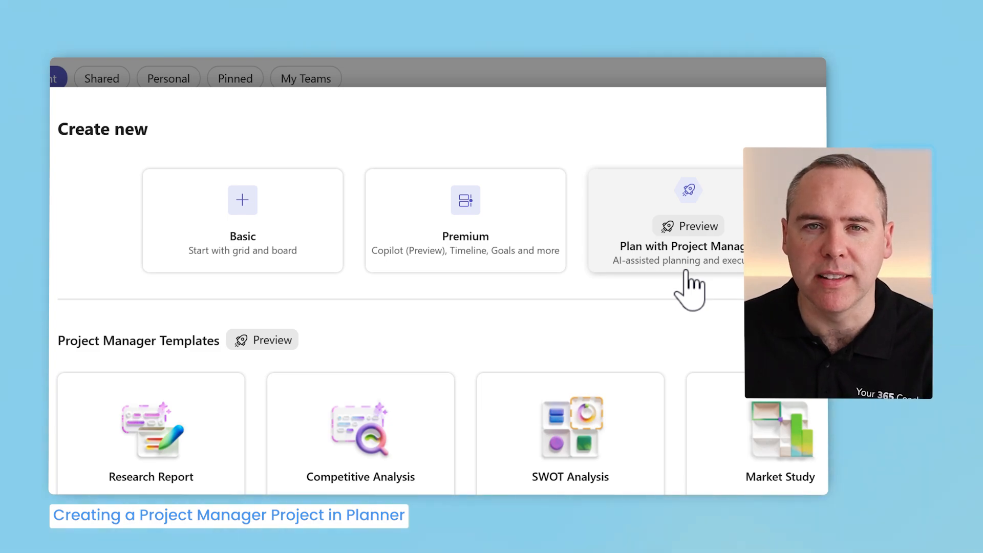
# - Start a new Plan with Project Manager plan from scratch and open its group selection
pyautogui.click(687, 285)
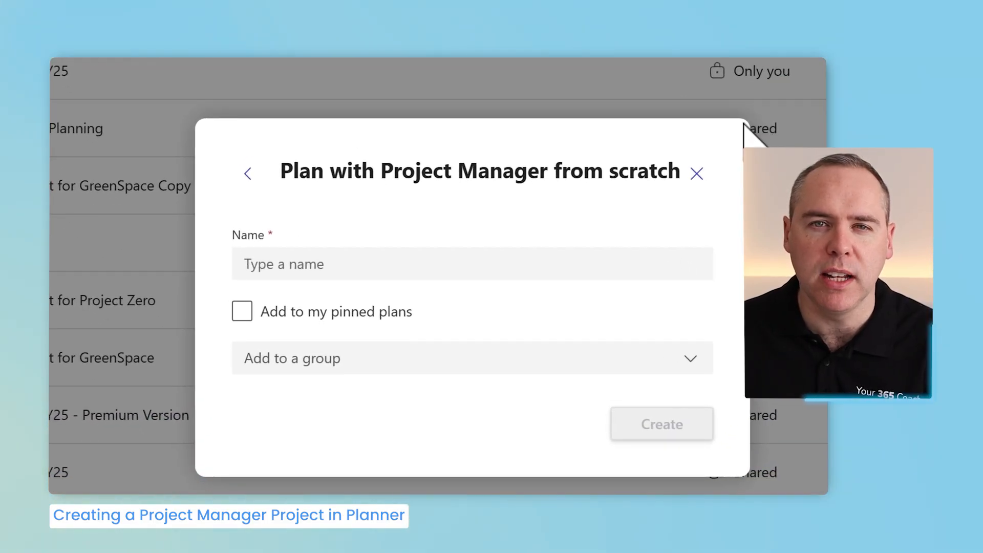
pyautogui.click(687, 357)
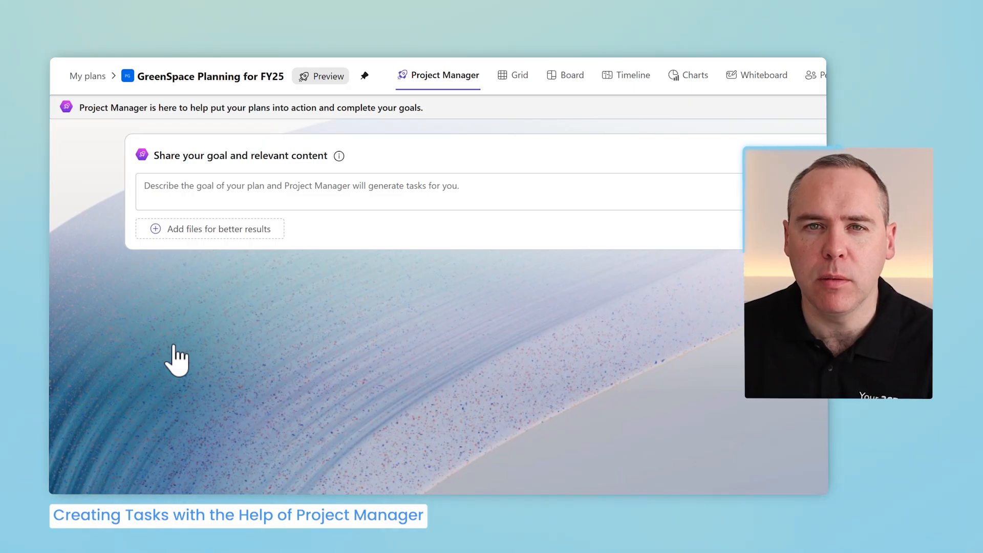
# - Browse the plan's Grid and Board views, then return to the Project Manager view
pyautogui.click(522, 77)
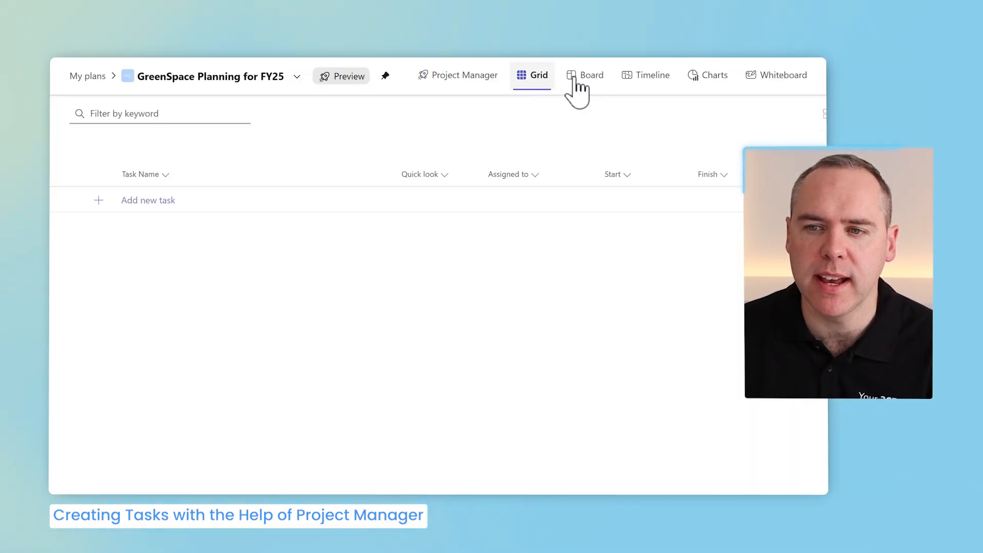
pyautogui.click(584, 91)
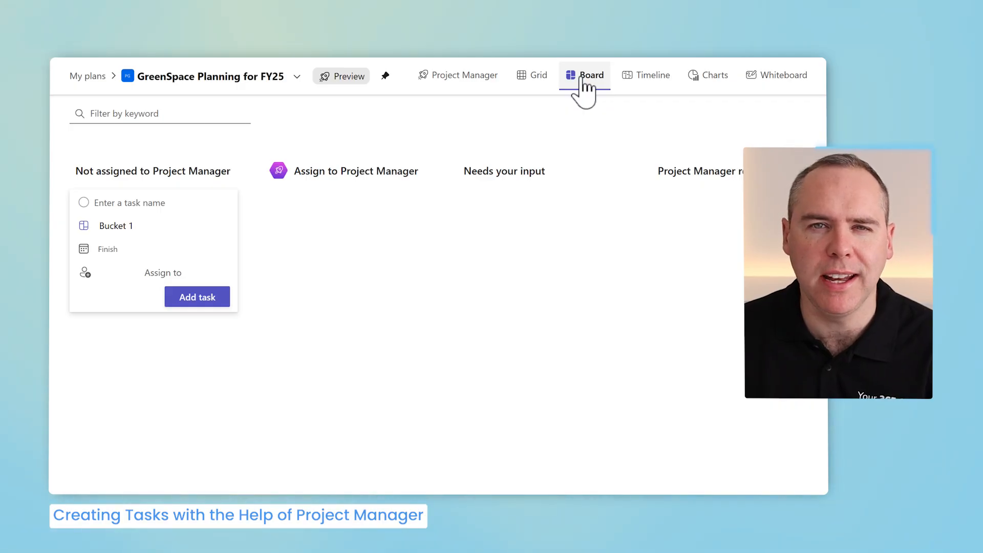
pyautogui.click(433, 76)
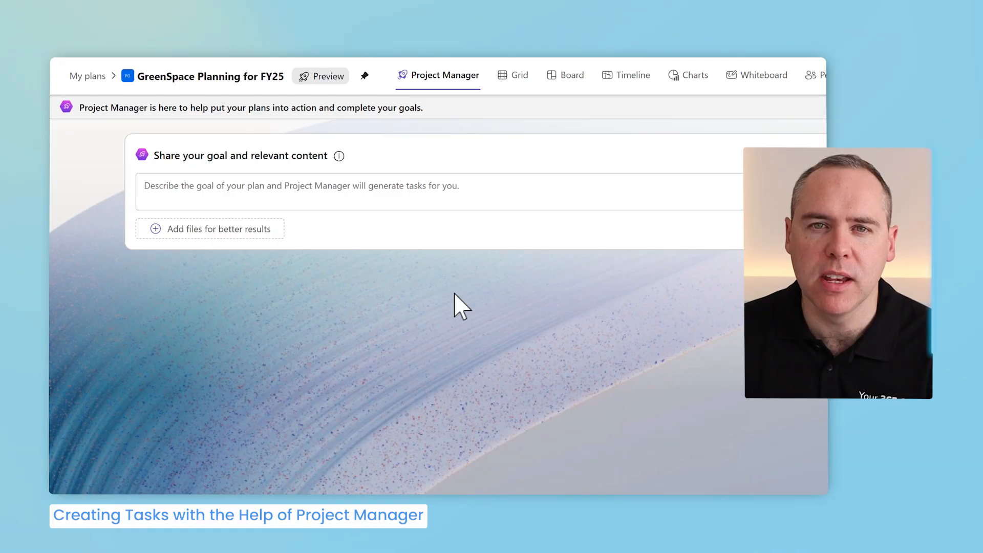
# - Paste the plan goal about transforming brown industrial land into a community green area
pyautogui.click(361, 197)
pyautogui.hotkey('ctrl', 'v')
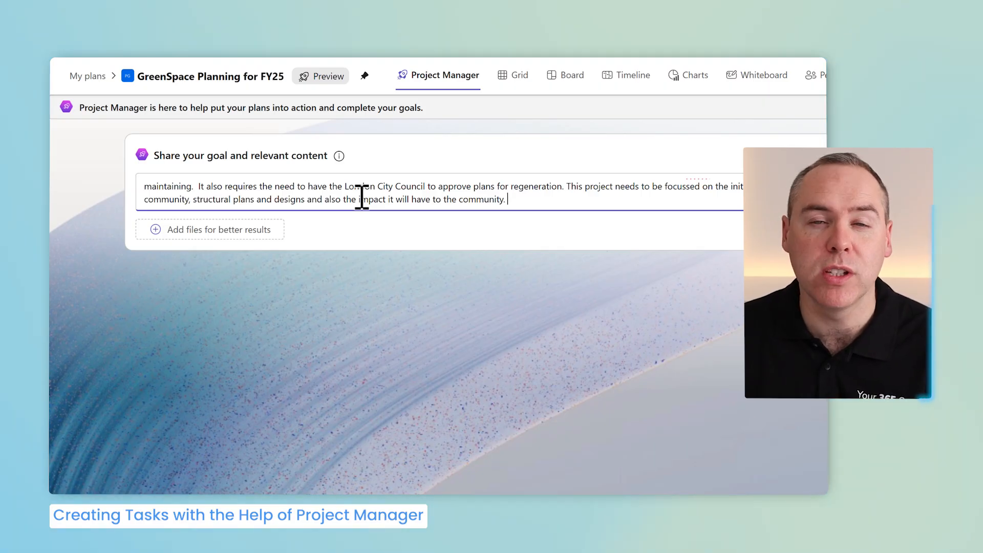
# - Attach Project GreenSpace Roles, Project Specification for Project GreenSpace and GreenSpace Urban Renewal Project Scope, then generate tasks
pyautogui.click(260, 226)
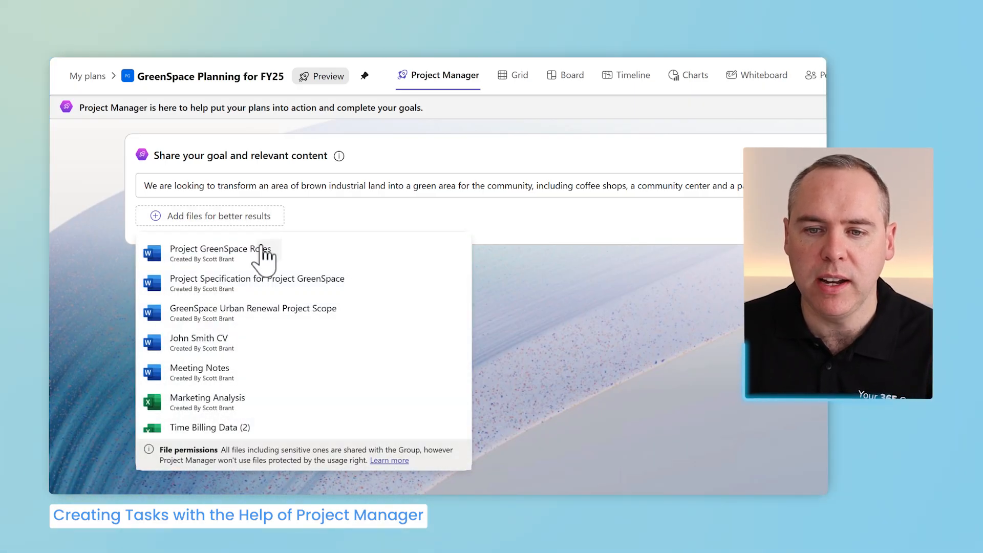
pyautogui.click(258, 252)
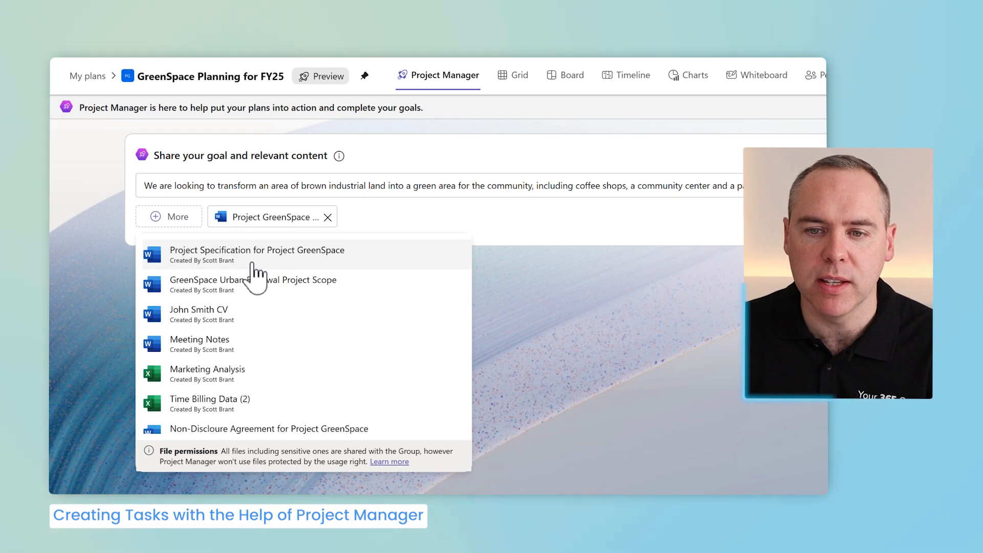
pyautogui.click(255, 259)
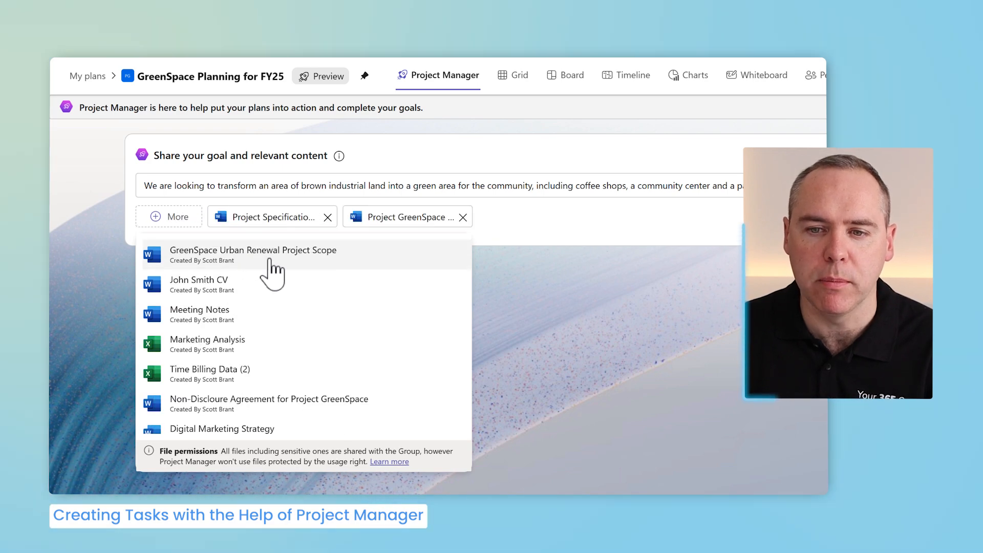
pyautogui.click(270, 259)
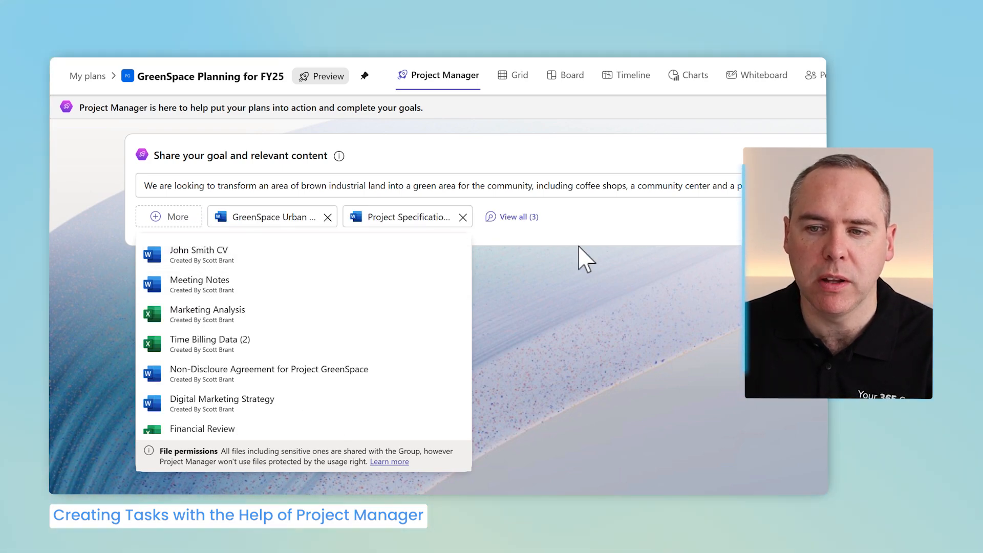
pyautogui.click(601, 231)
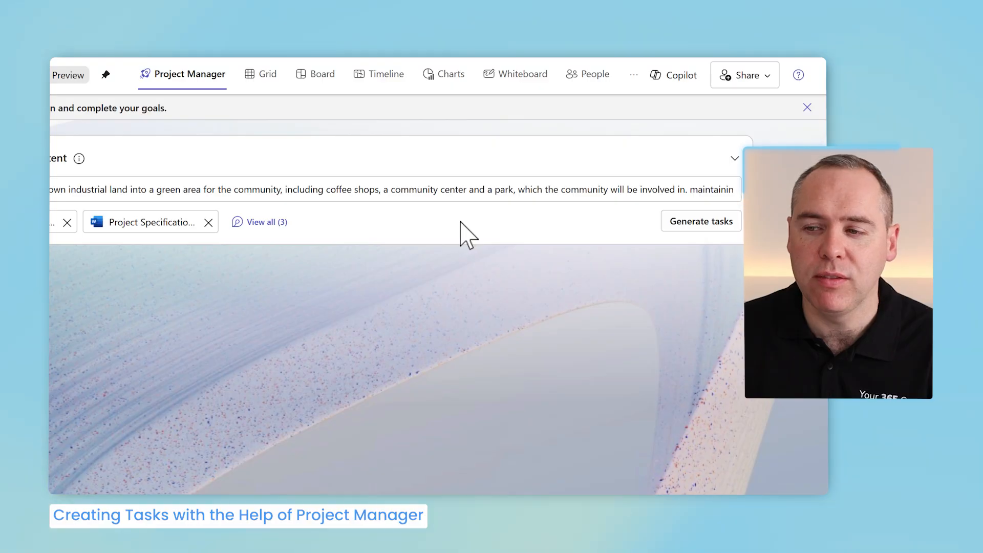
pyautogui.click(696, 226)
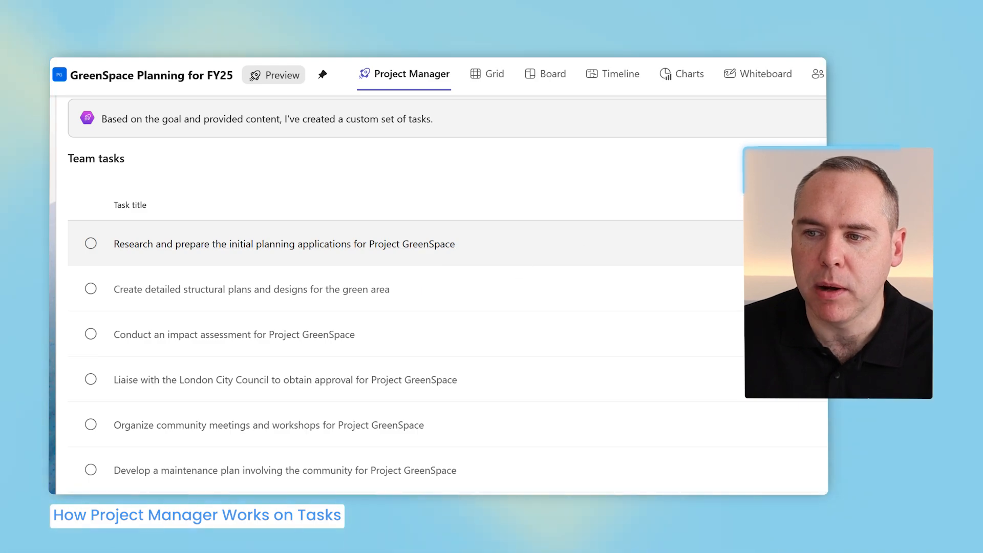
# - Assign the initial planning applications task to Project Manager
pyautogui.click(616, 198)
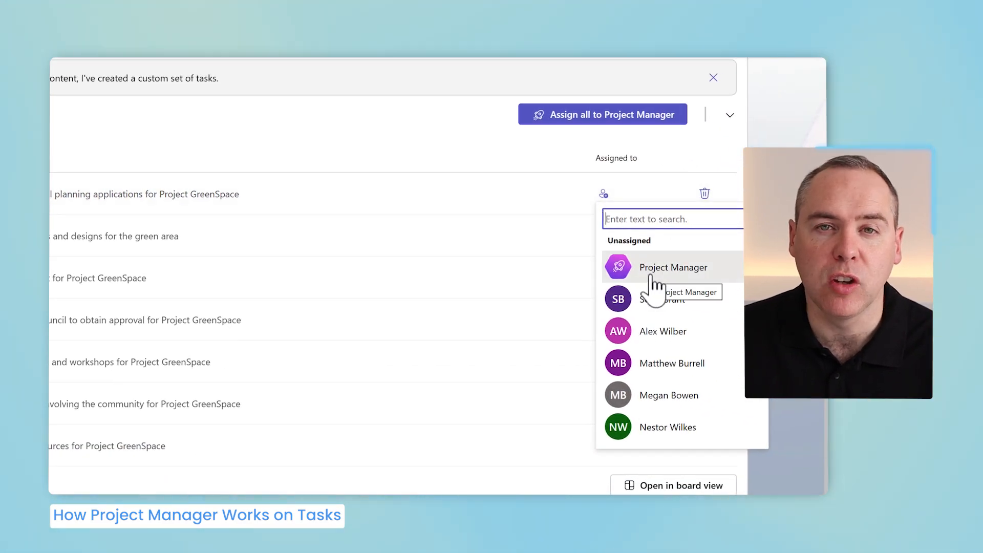
pyautogui.click(653, 271)
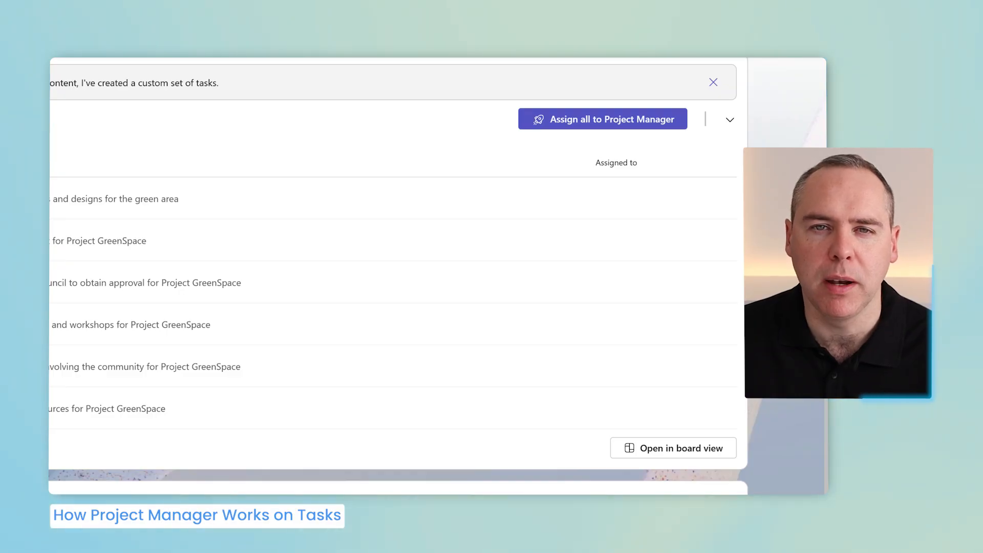
# - Open the initial planning applications task and read through Project Manager's generated plan
pyautogui.scroll(6, 396, 276)
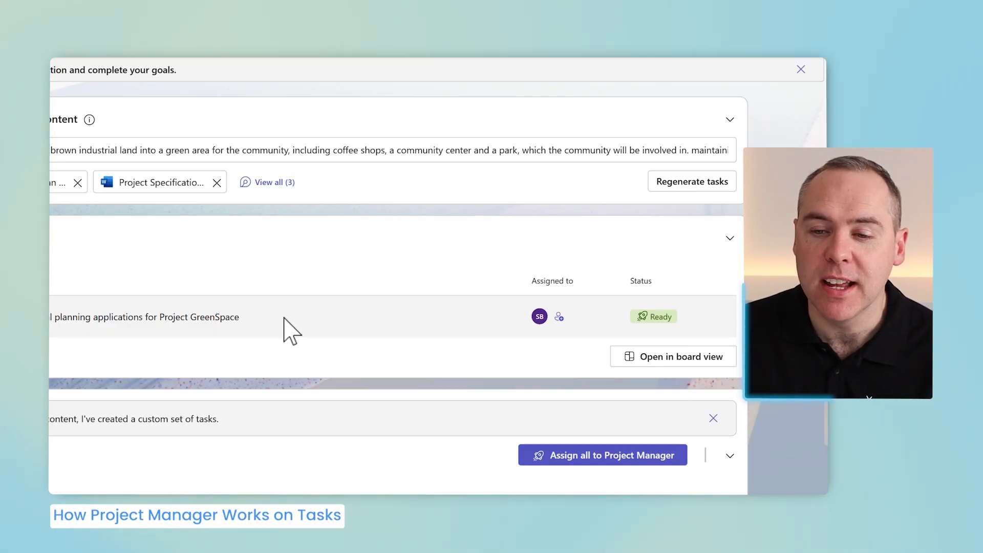
pyautogui.click(227, 336)
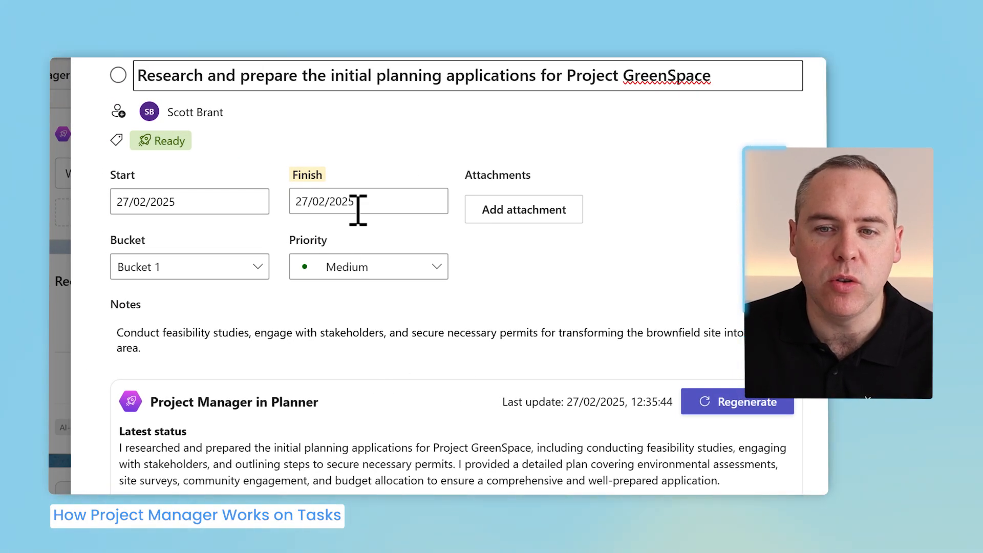
pyautogui.scroll(-3, 482, 361)
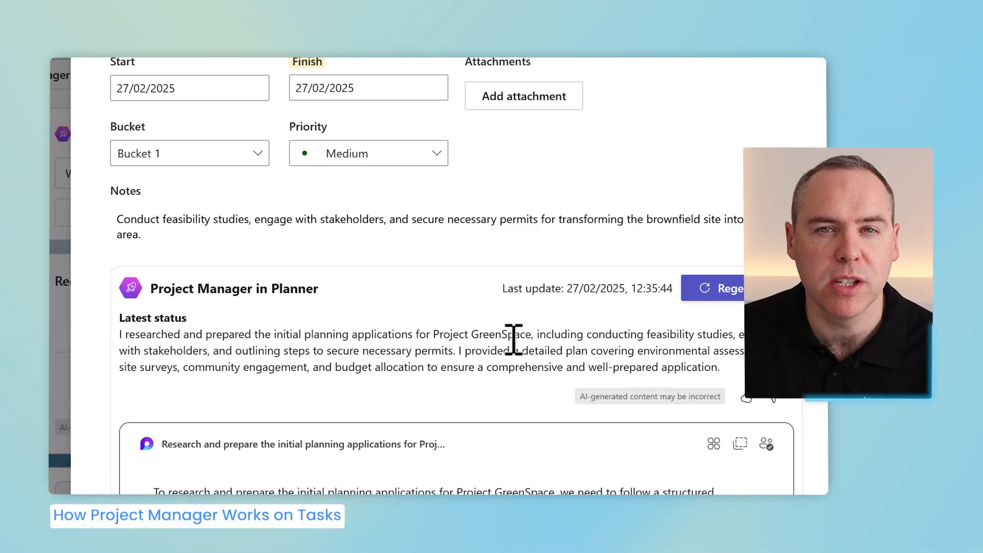
pyautogui.scroll(-4, 501, 352)
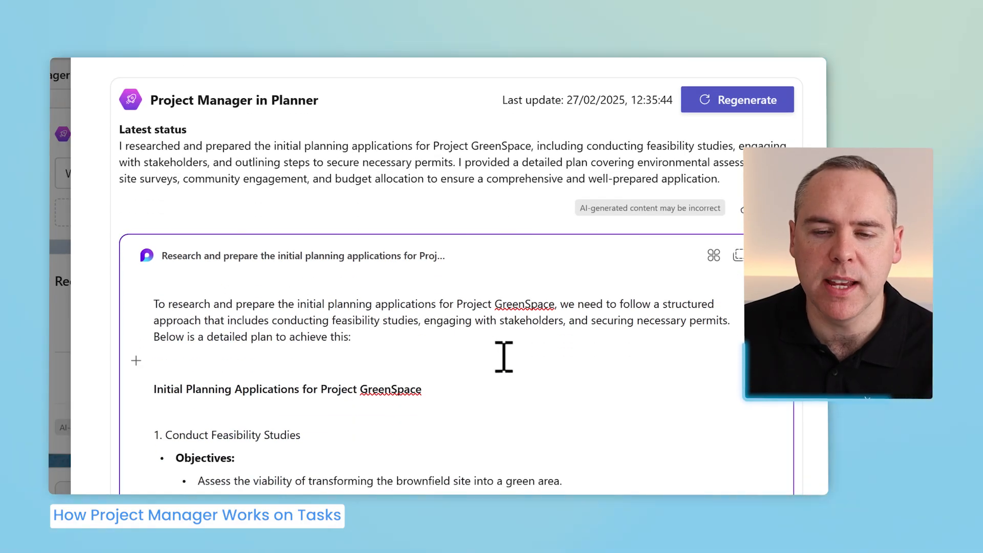
pyautogui.scroll(-2, 417, 312)
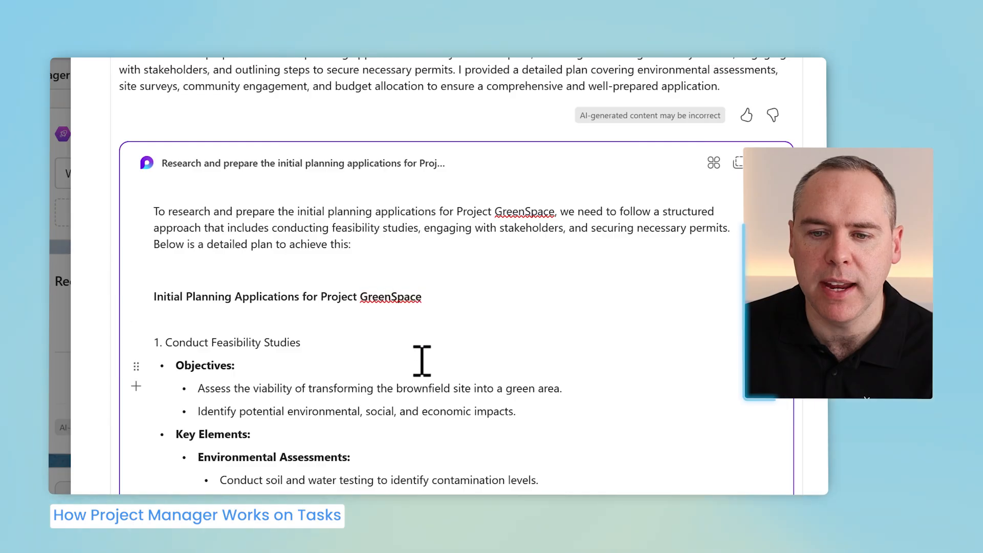
pyautogui.scroll(-2, 420, 365)
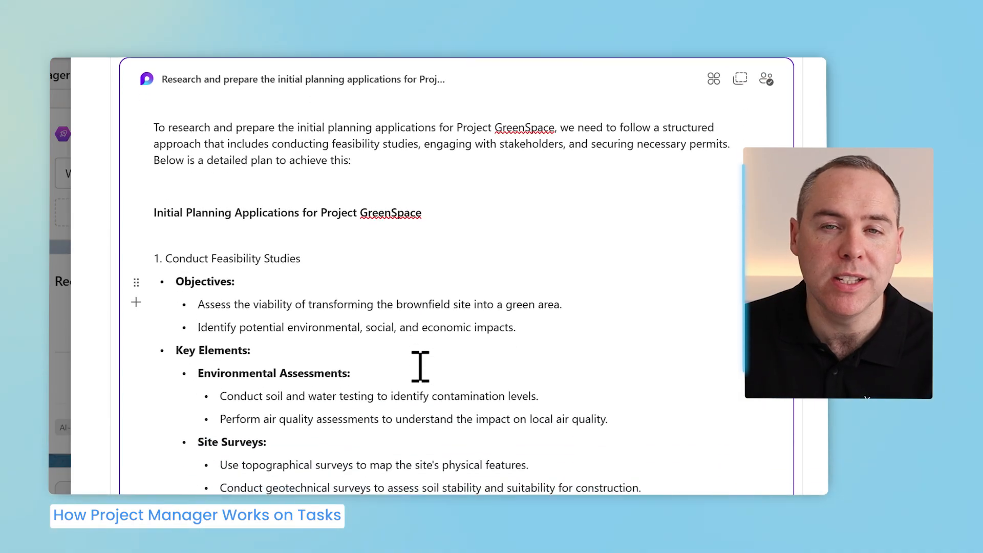
pyautogui.scroll(-20, 420, 365)
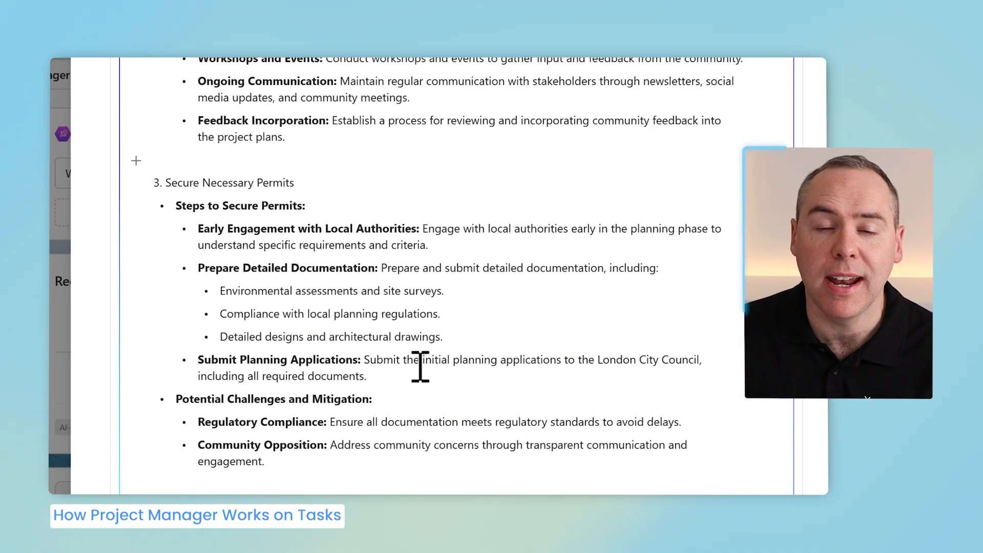
pyautogui.scroll(-2, 420, 365)
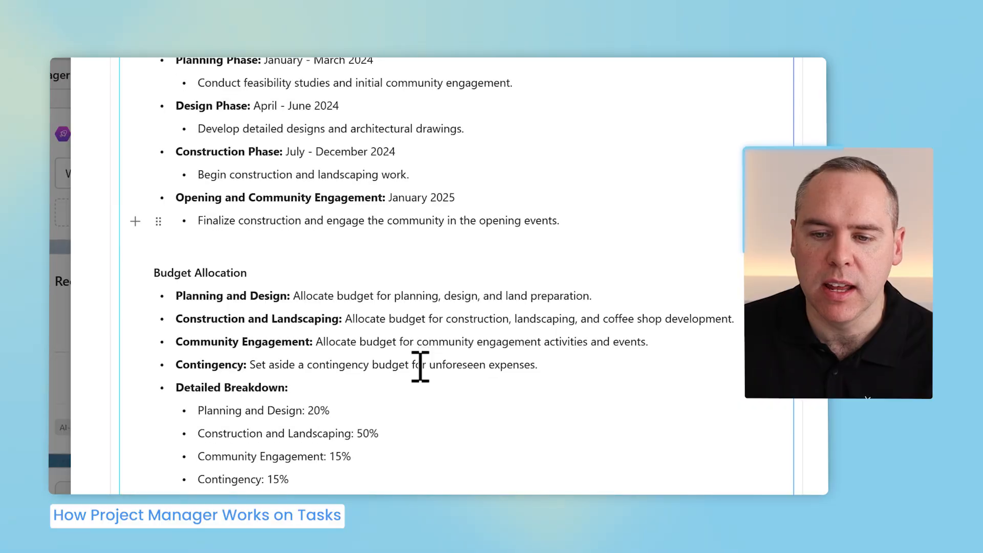
pyautogui.scroll(1, 421, 368)
pyautogui.scroll(20, 424, 371)
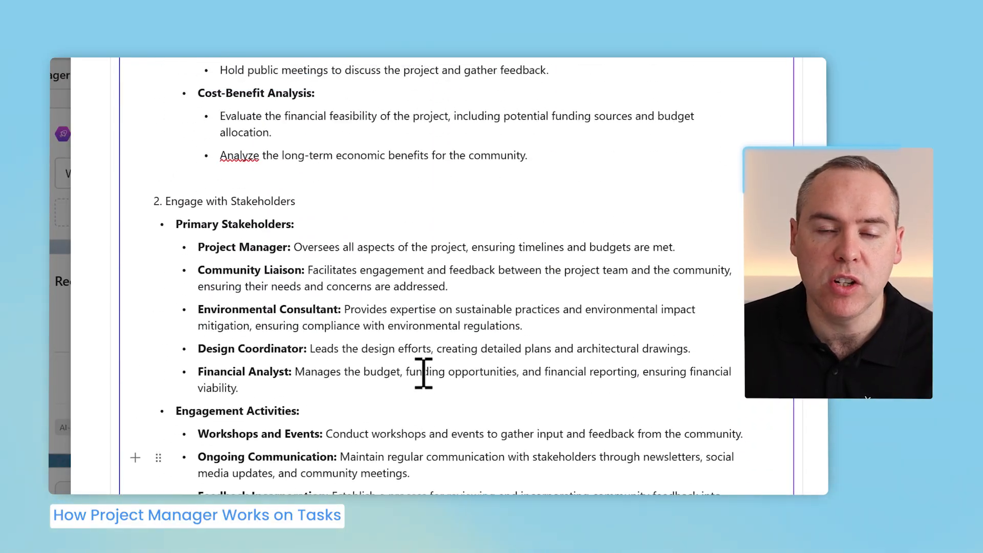
pyautogui.scroll(6, 424, 372)
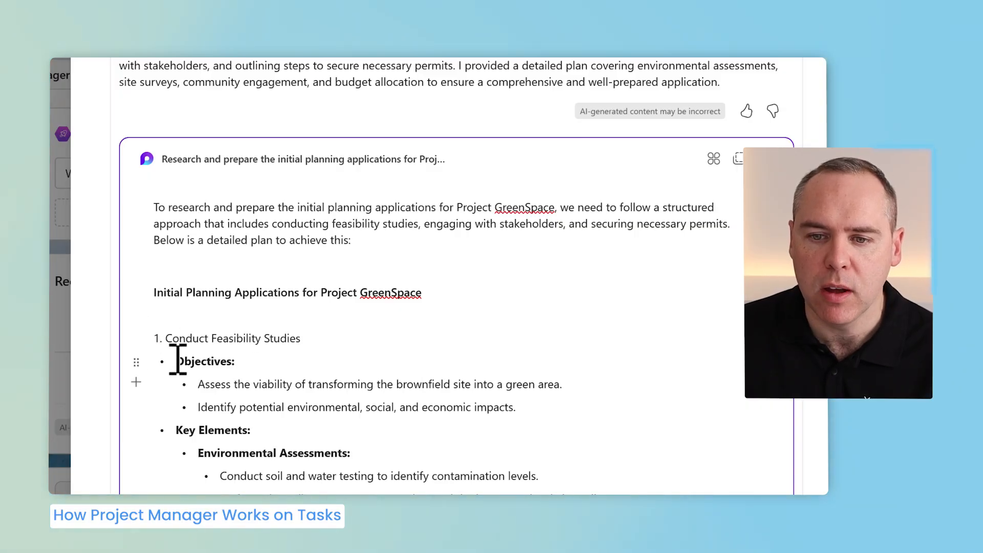
# - Comment "Expand on these objectives" on the Objectives section and regenerate Project Manager's output for the task
pyautogui.moveTo(552, 410); pyautogui.dragTo(189, 365)
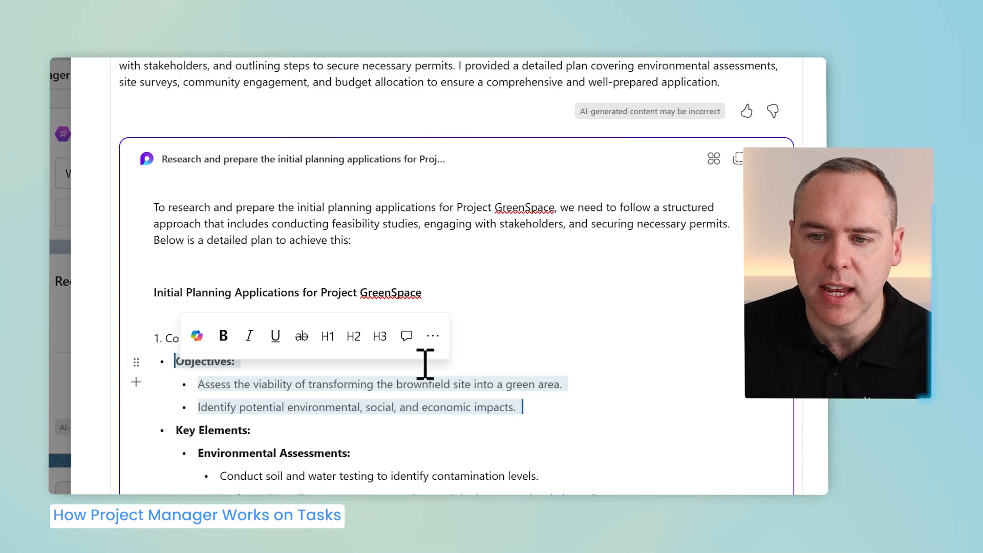
pyautogui.click(407, 335)
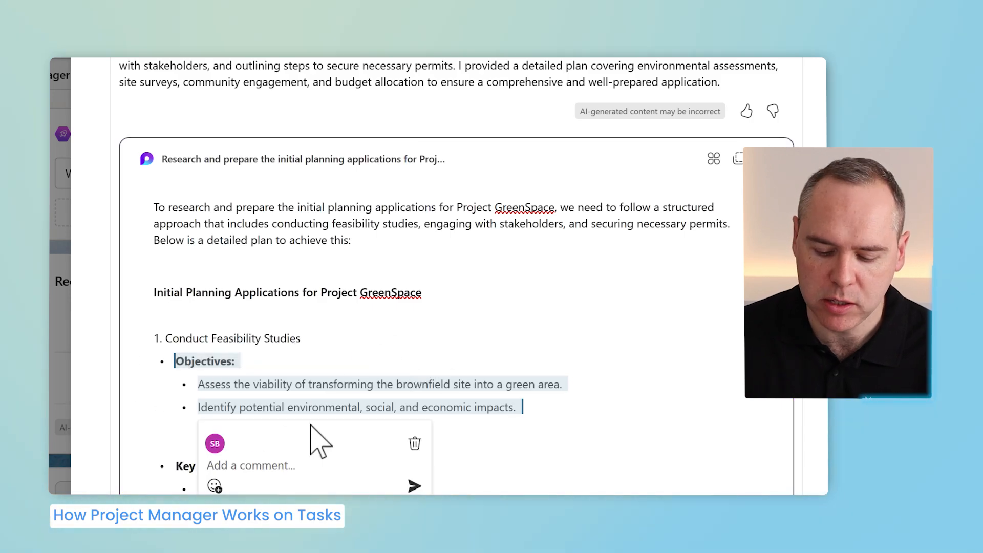
pyautogui.write('Expand on these obj')
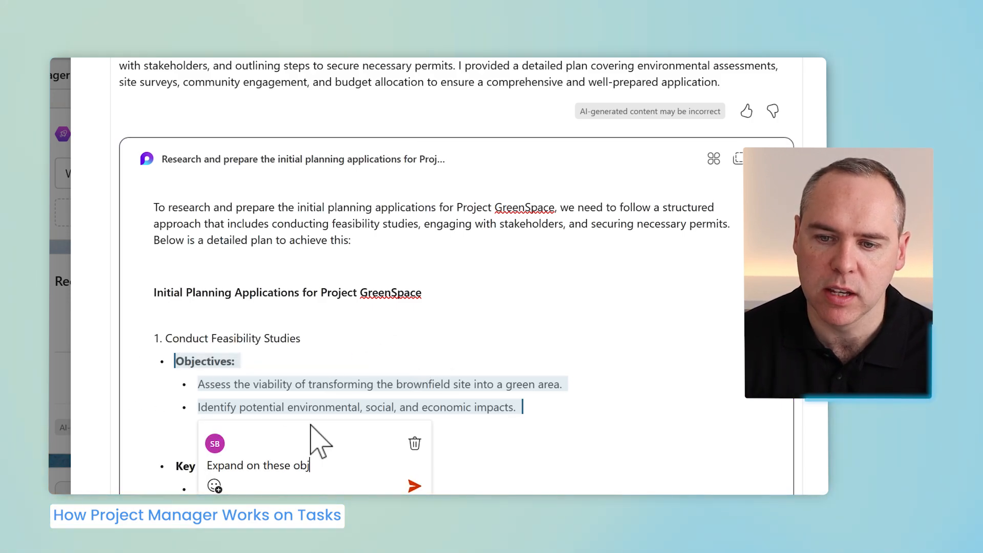
pyautogui.write('ectives')
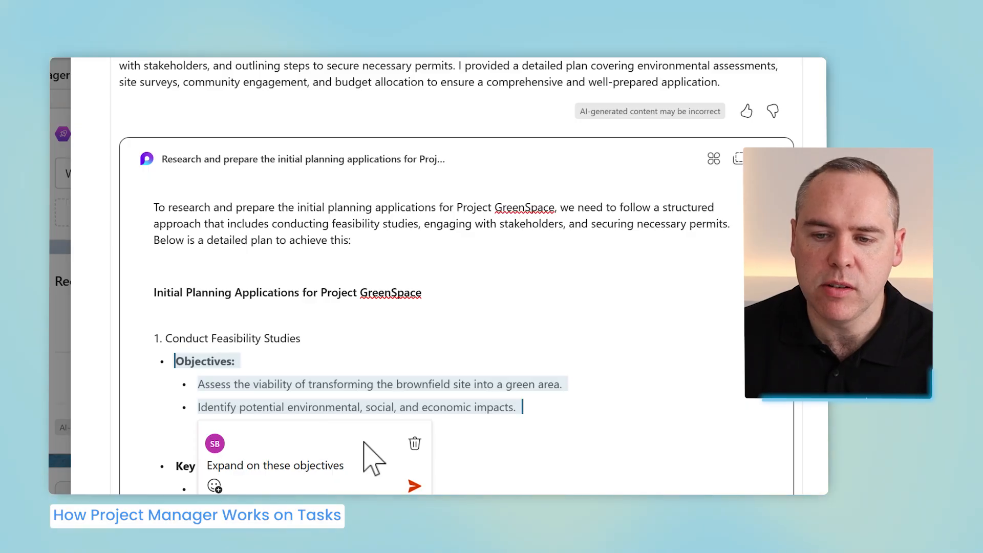
pyautogui.click(414, 485)
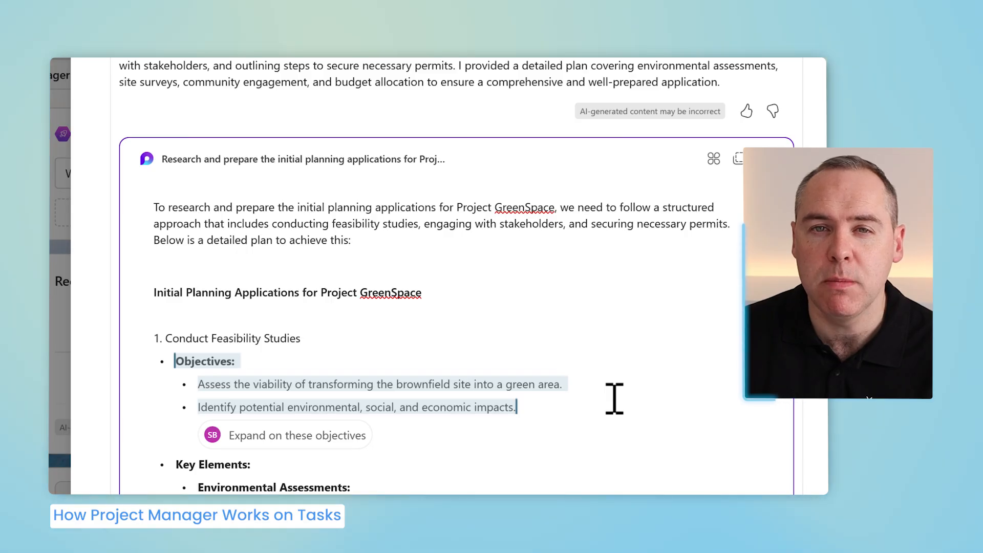
pyautogui.scroll(5, 615, 399)
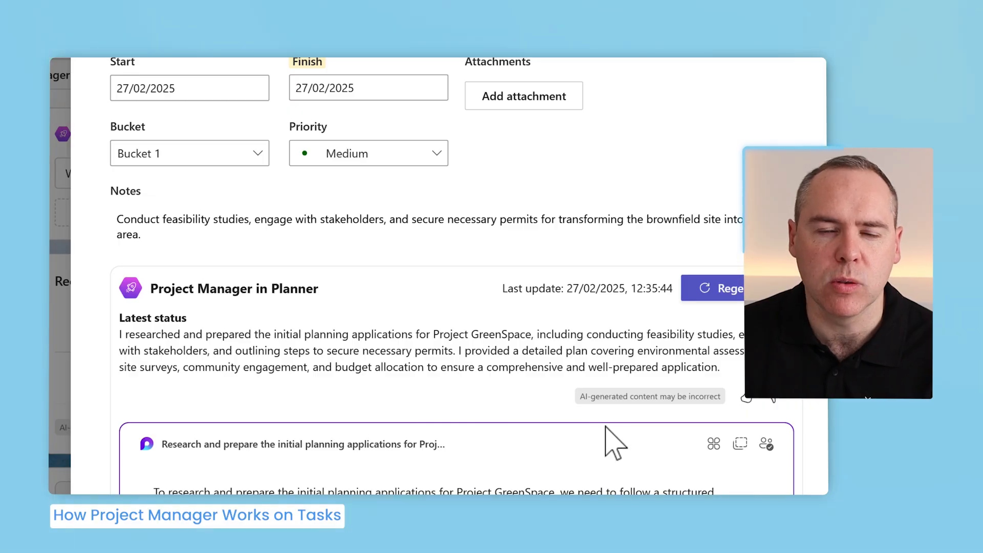
pyautogui.click(730, 290)
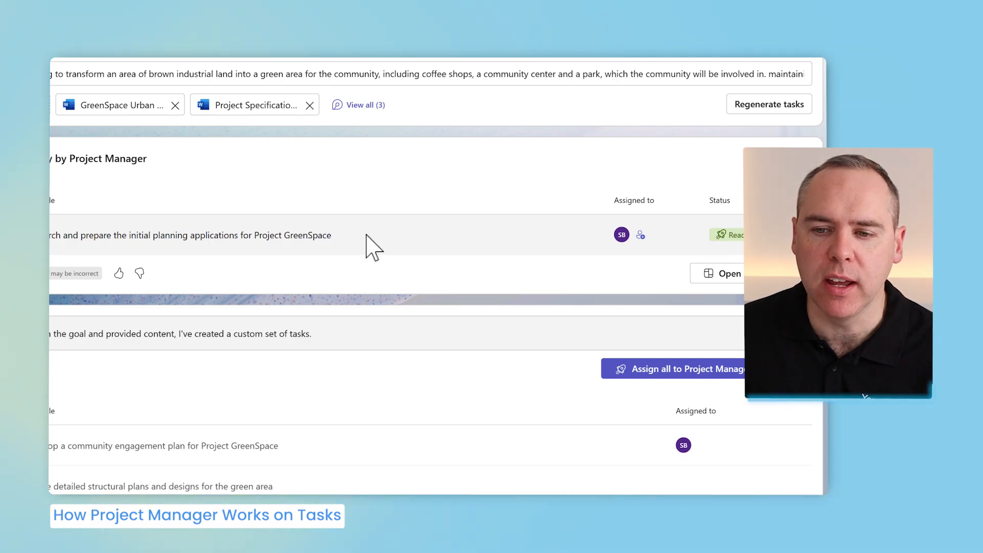
# - Reopen the task and review the regenerated objectives in Project Manager's plan
pyautogui.click(323, 238)
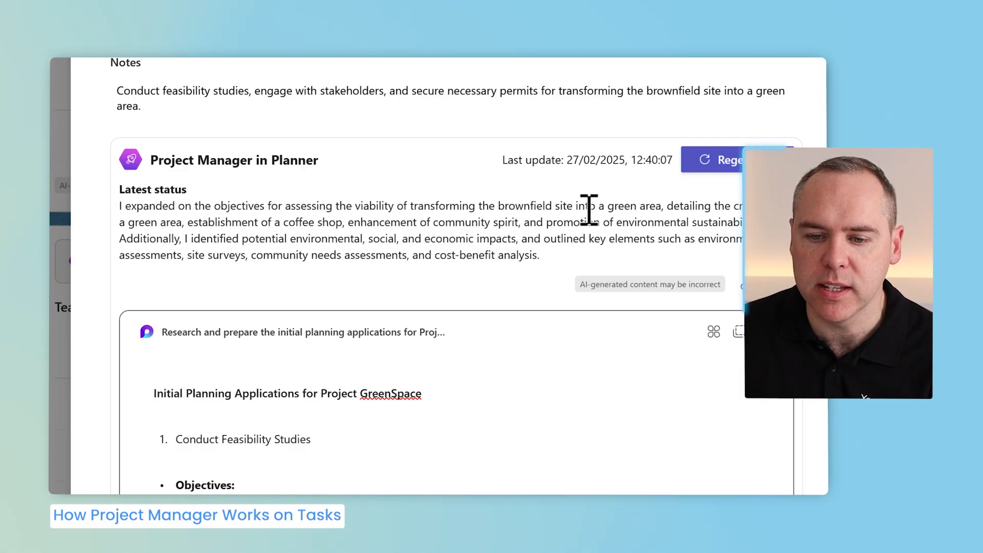
pyautogui.scroll(-10, 341, 392)
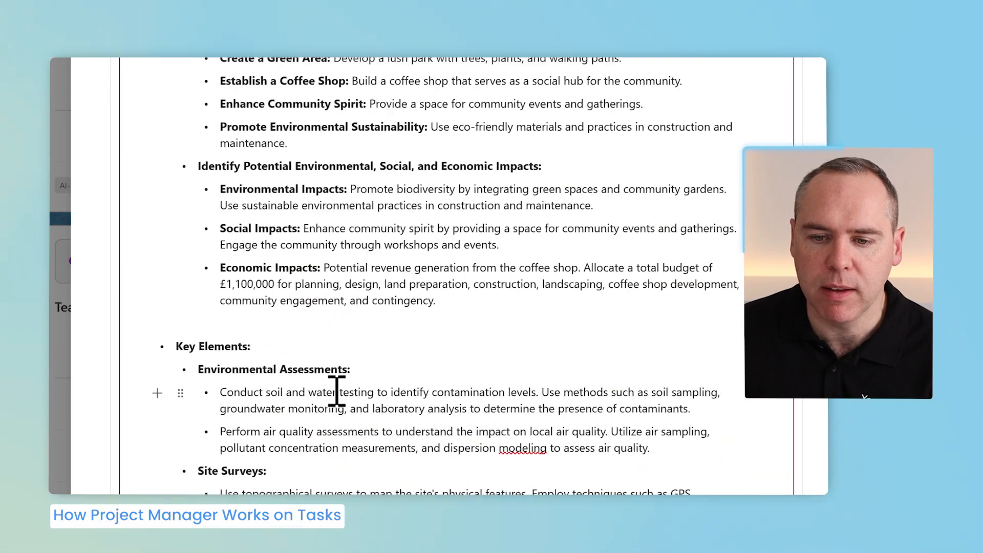
pyautogui.scroll(3, 121, 121)
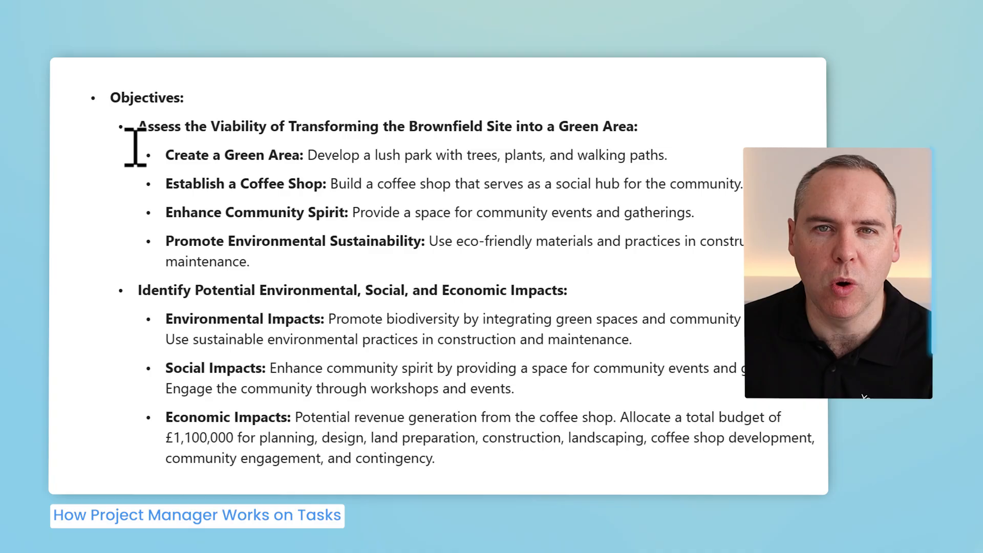
pyautogui.scroll(3, 208, 172)
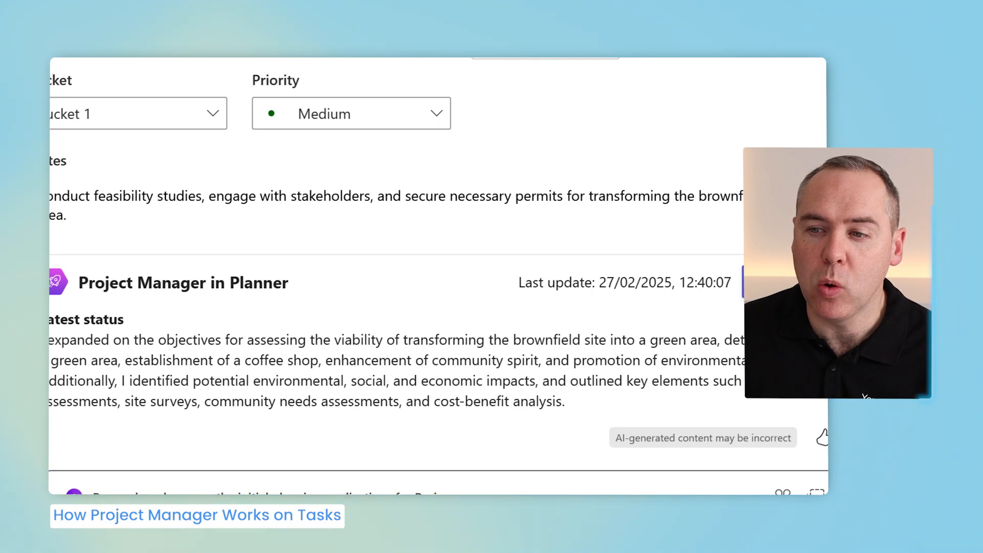
# - Close the task details and add a new task "Dig out the foundations for the coffee shop building" in the Grid view
pyautogui.scroll(5, 548, 143)
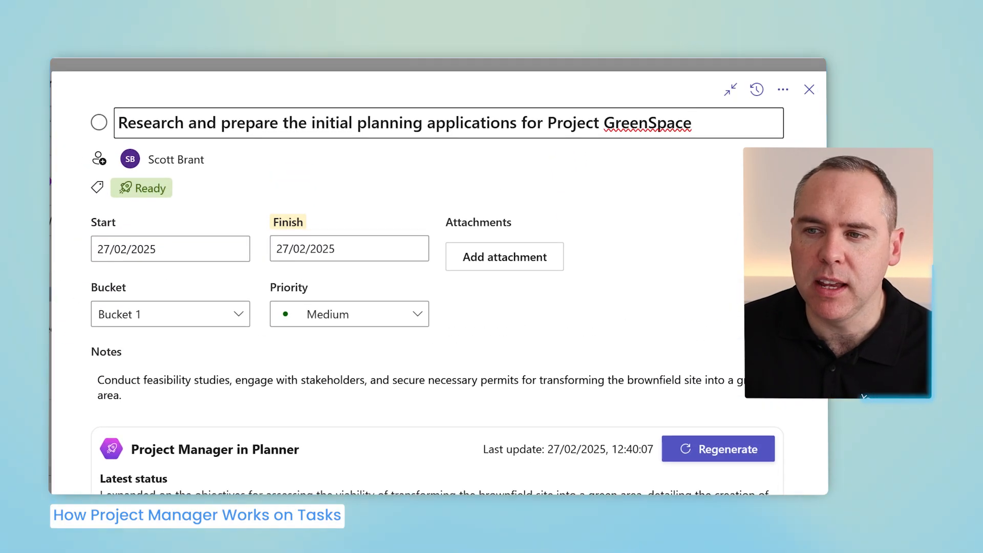
pyautogui.click(809, 90)
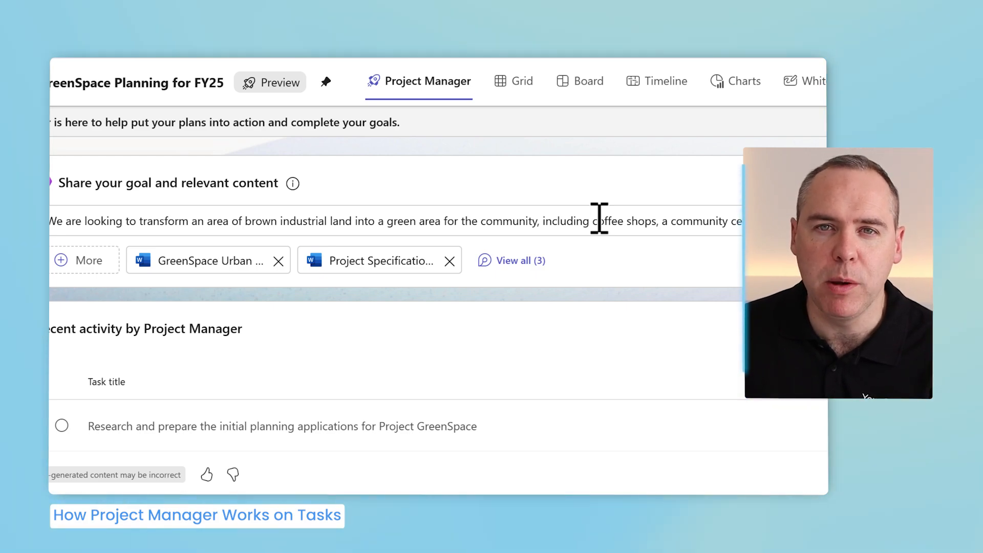
pyautogui.click(509, 85)
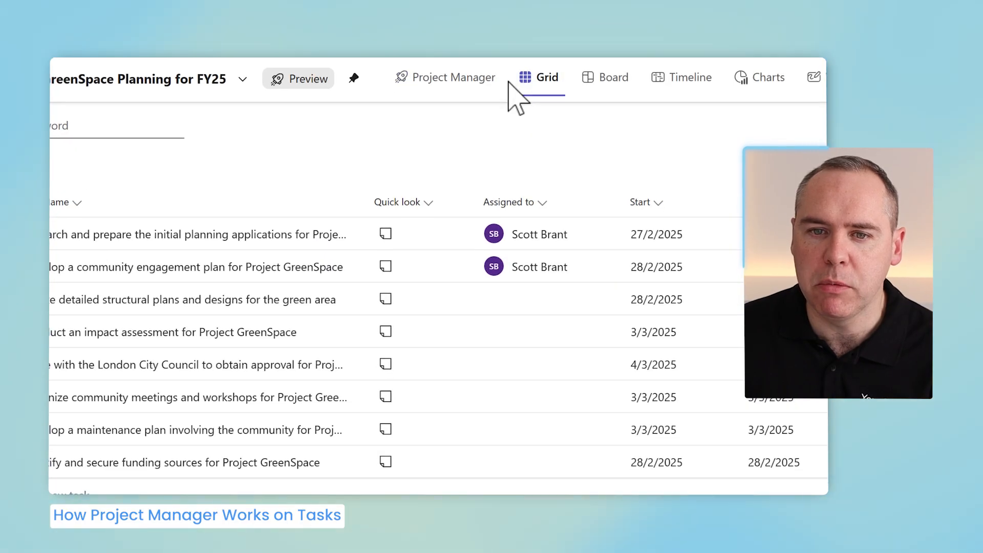
pyautogui.click(160, 328)
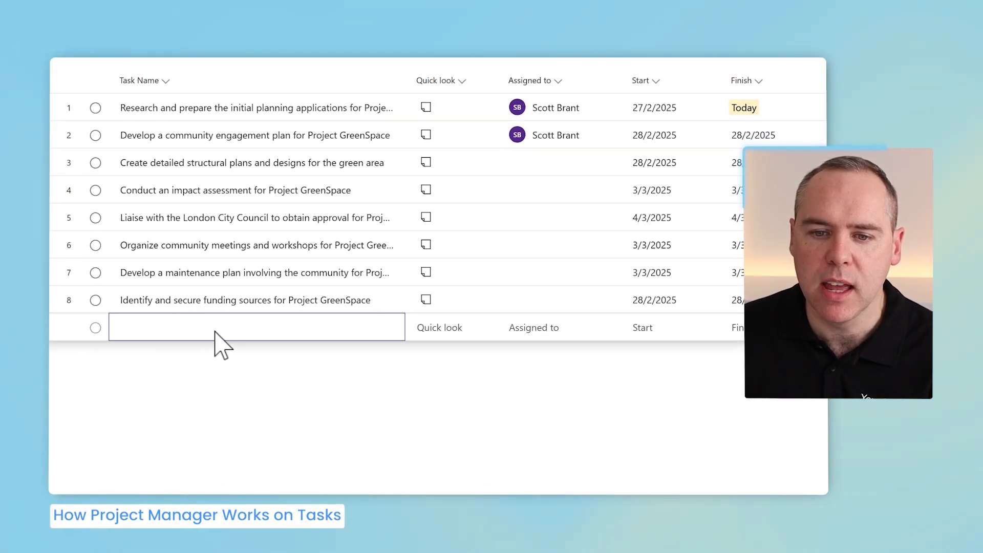
pyautogui.write('Dig out the foundations for the coffee shop building')
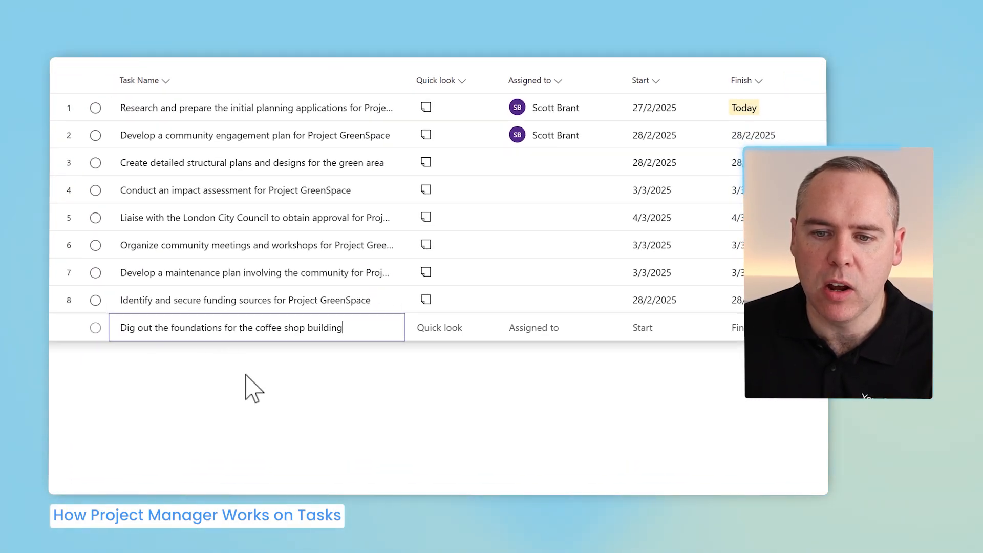
pyautogui.press('Return')
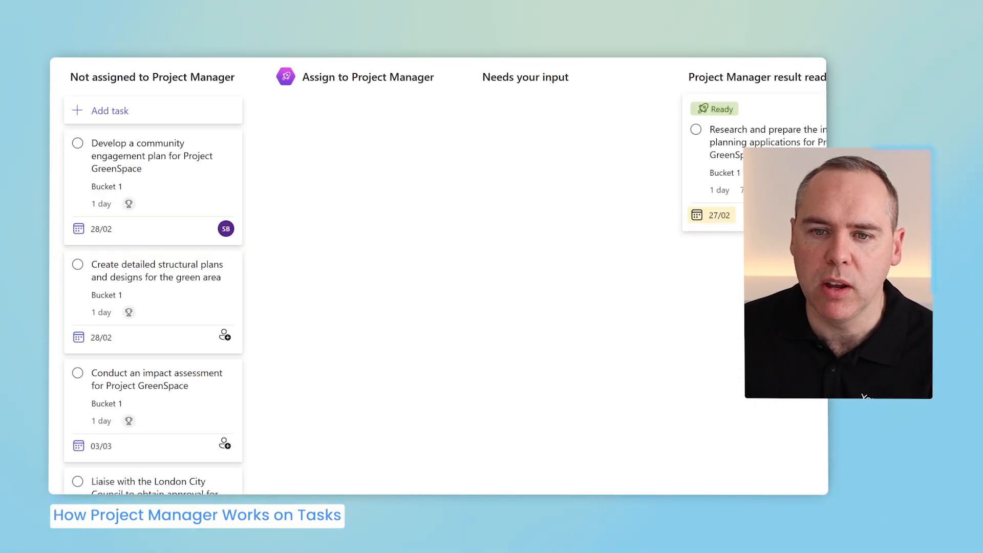
# - Move the foundations task on the board into the Assign to Project Manager column
pyautogui.scroll(-10, 197, 364)
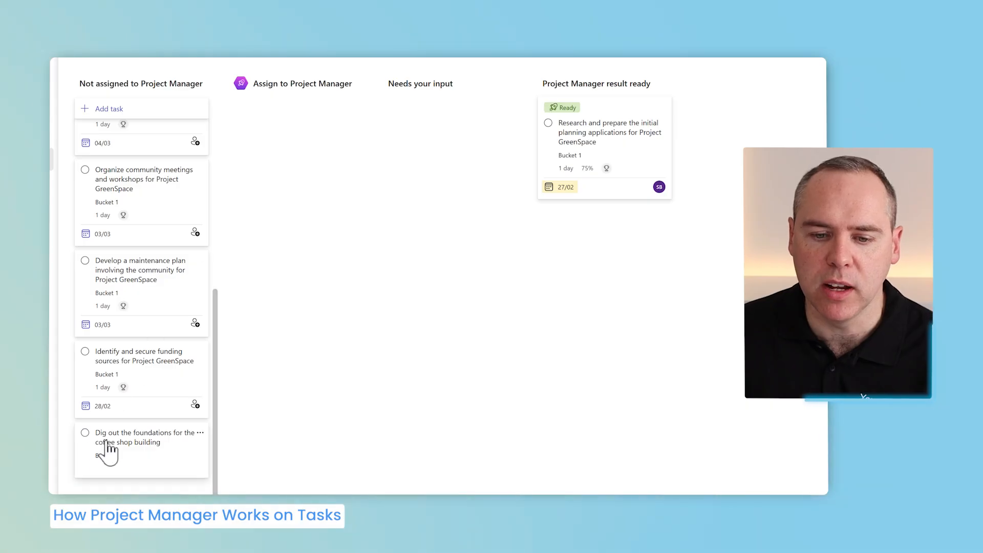
pyautogui.moveTo(108, 443); pyautogui.dragTo(289, 266)
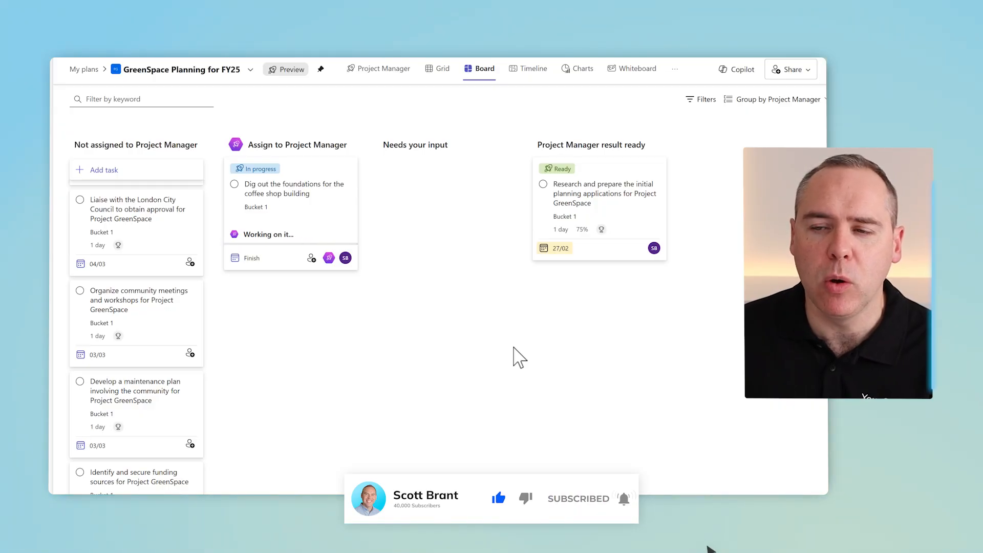
# - Open the Whiteboard and ask Copilot to suggest a set of actions to engage the local community and explain the regeneration benefits
pyautogui.click(365, 73)
pyautogui.scroll(-10, 346, 222)
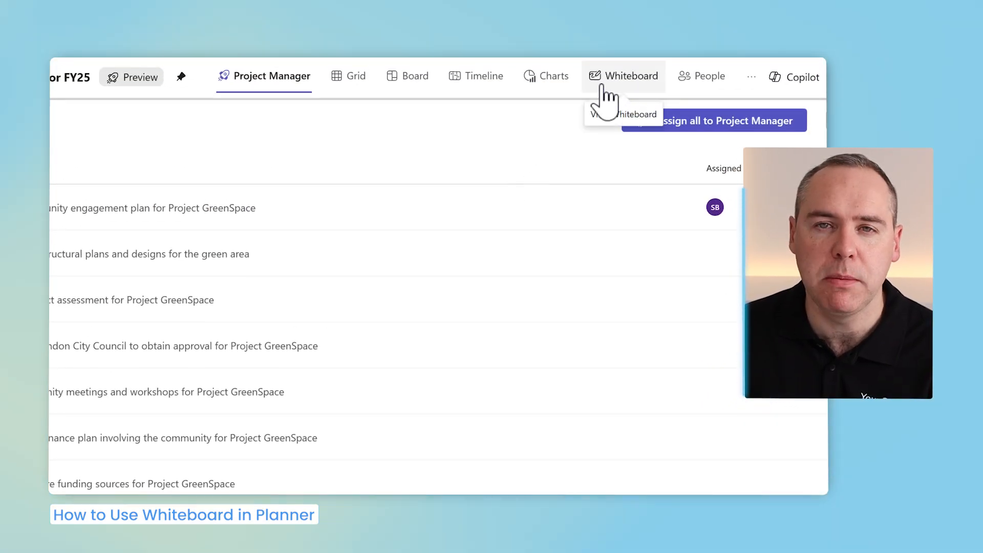
pyautogui.click(603, 86)
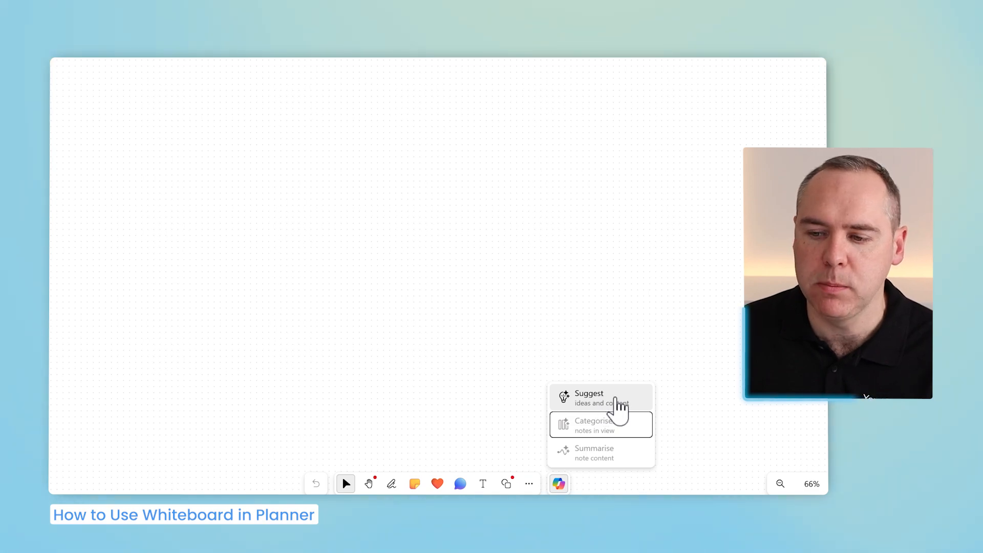
pyautogui.click(605, 399)
pyautogui.write('Create a set of actions that we could complete, to engage with the local community and explain the benefits of the regeneration of the local area.')
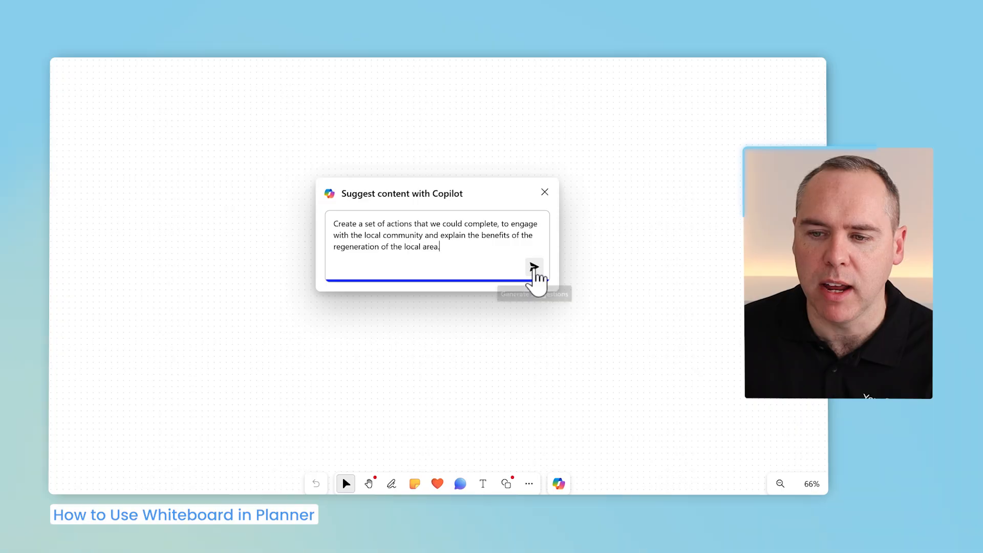
pyautogui.click(534, 268)
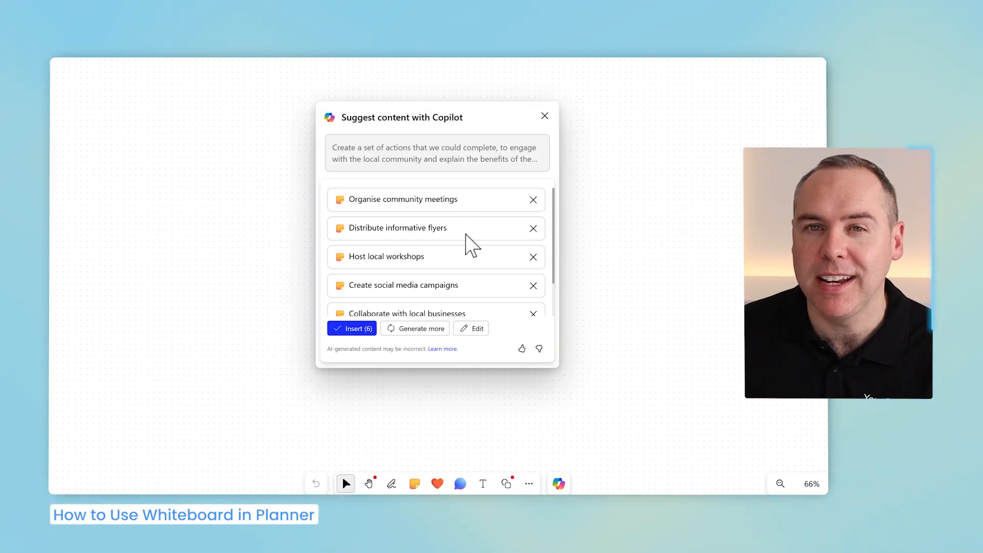
# - Insert all six suggested sticky notes onto the whiteboard and deselect them
pyautogui.moveTo(556, 205); pyautogui.dragTo(557, 219)
pyautogui.click(557, 218)
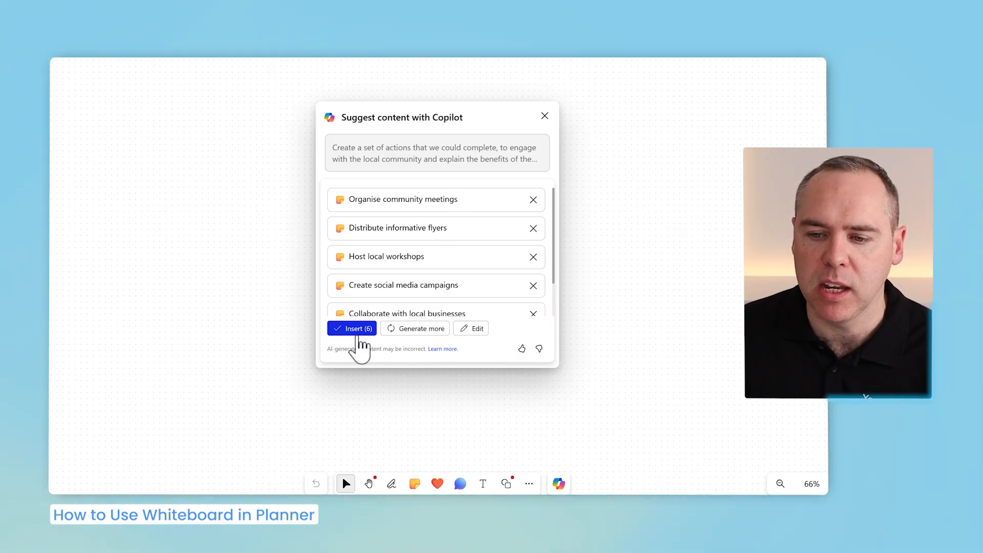
pyautogui.click(357, 330)
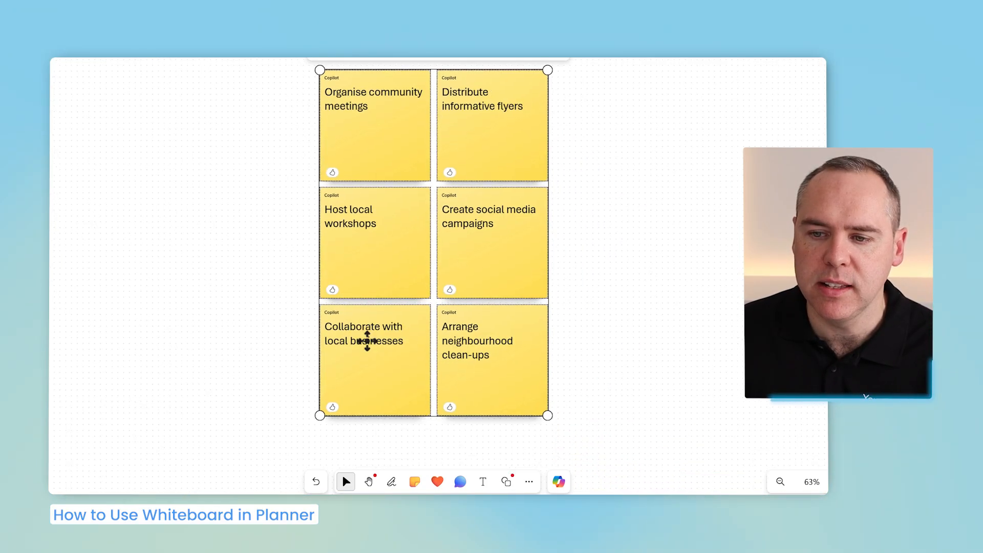
pyautogui.click(603, 343)
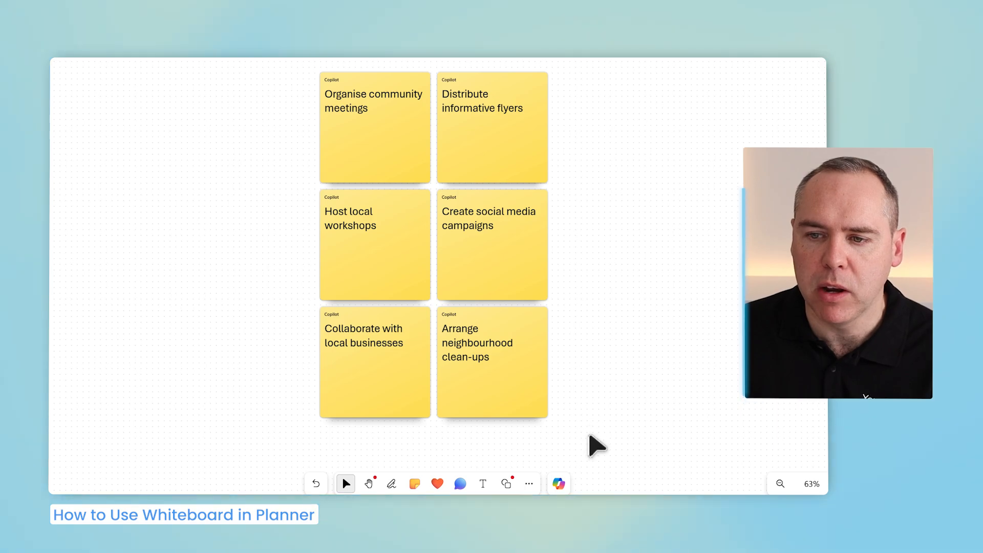
# - Select all the sticky notes, categorise them with Copilot, and keep the categorised layout
pyautogui.moveTo(591, 444); pyautogui.dragTo(302, 64)
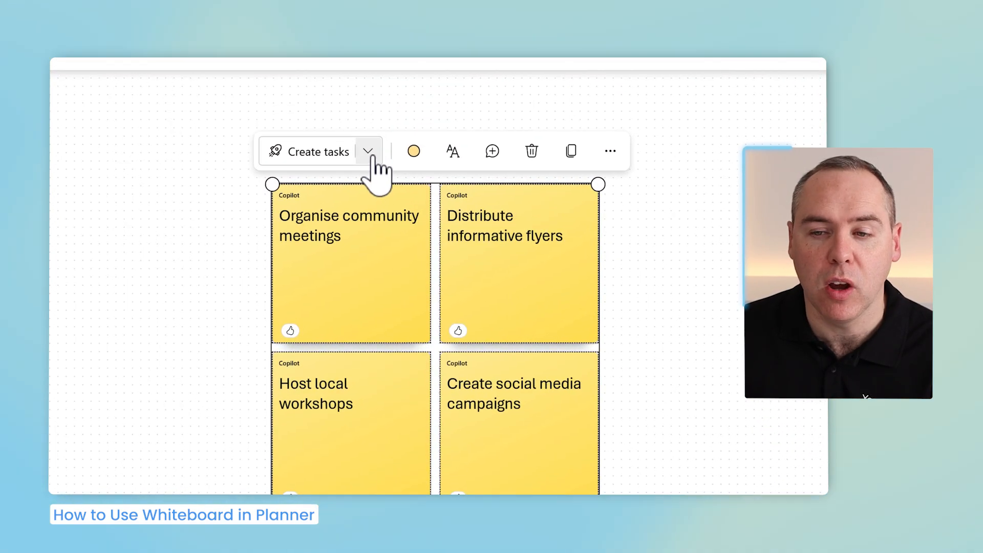
pyautogui.click(368, 152)
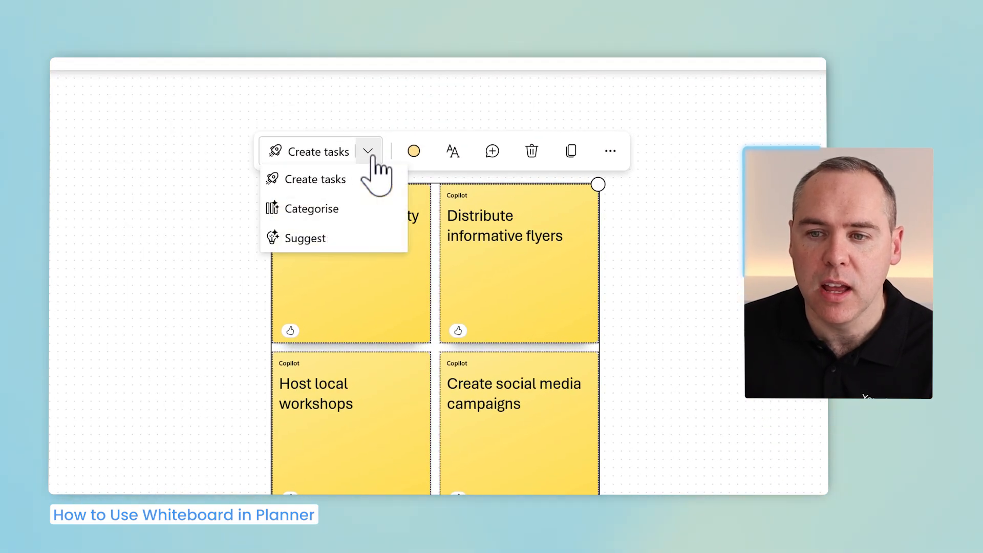
pyautogui.click(349, 210)
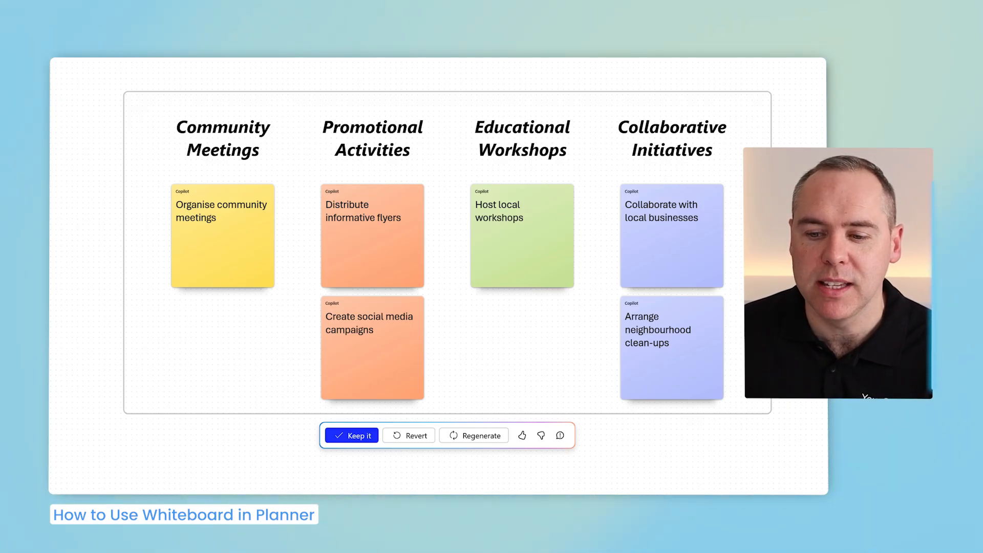
pyautogui.click(359, 436)
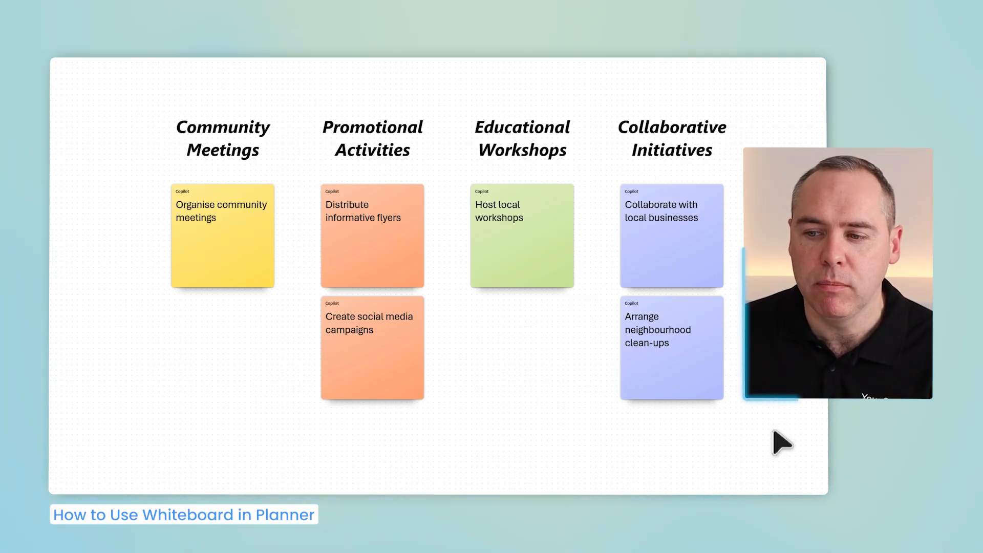
# - Select the whole categorised group and create Planner tasks from its notes
pyautogui.moveTo(768, 427); pyautogui.dragTo(102, 77)
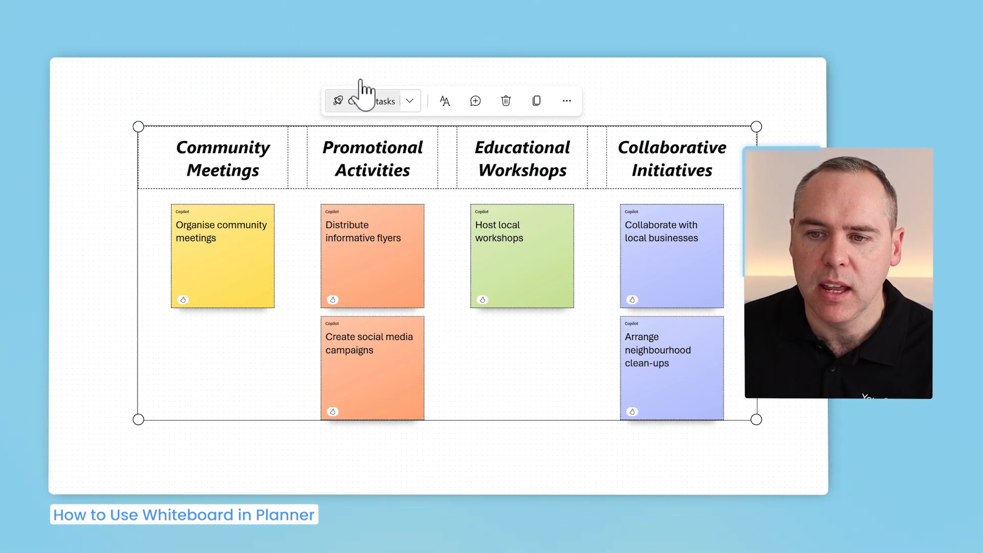
pyautogui.click(385, 115)
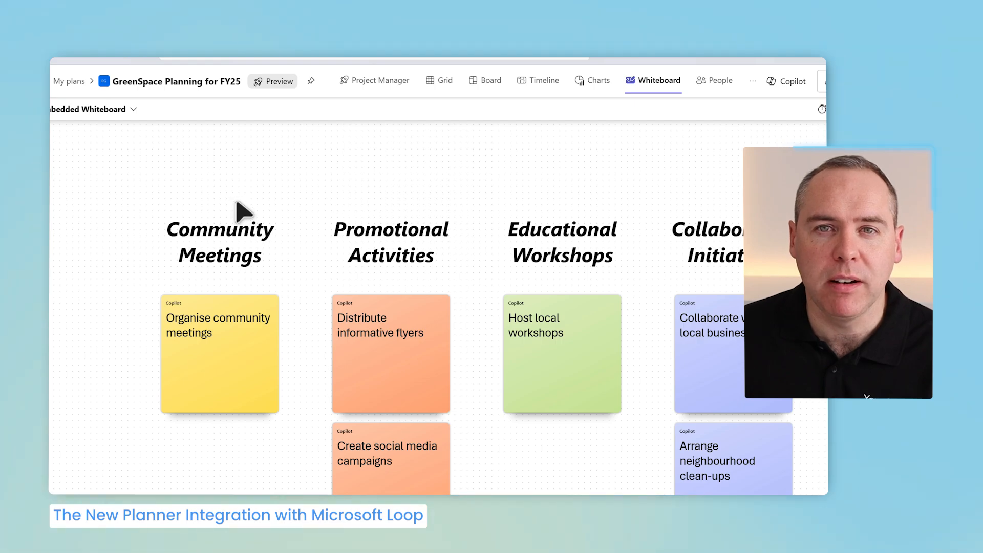
# - Open the plan's Loop workspace and read through the initial planning applications task page
pyautogui.click(753, 81)
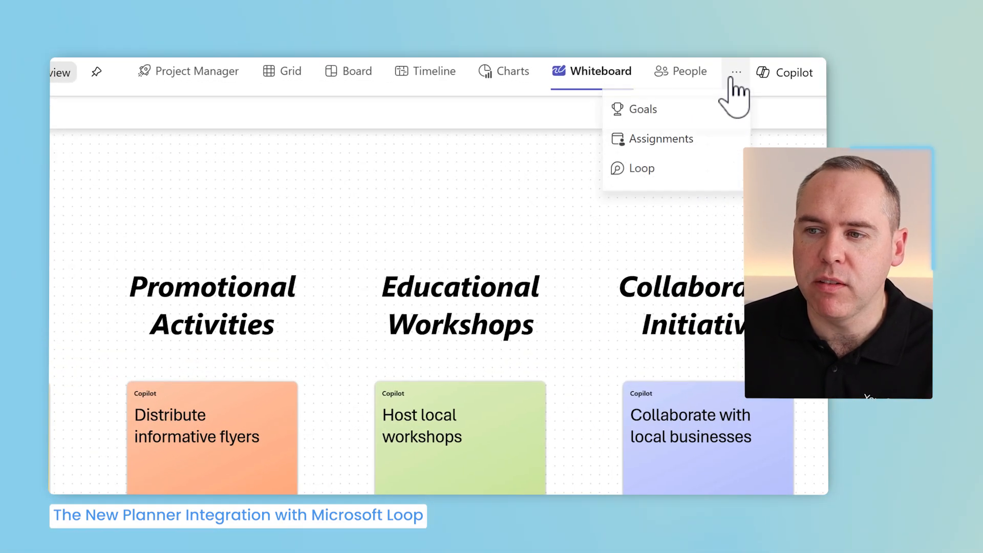
pyautogui.click(680, 173)
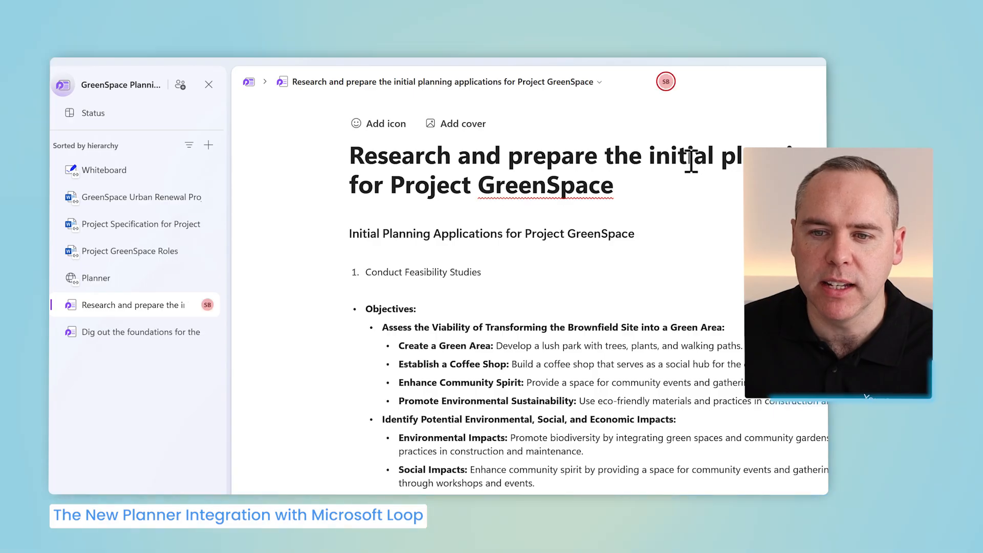
pyautogui.scroll(-3, 451, 303)
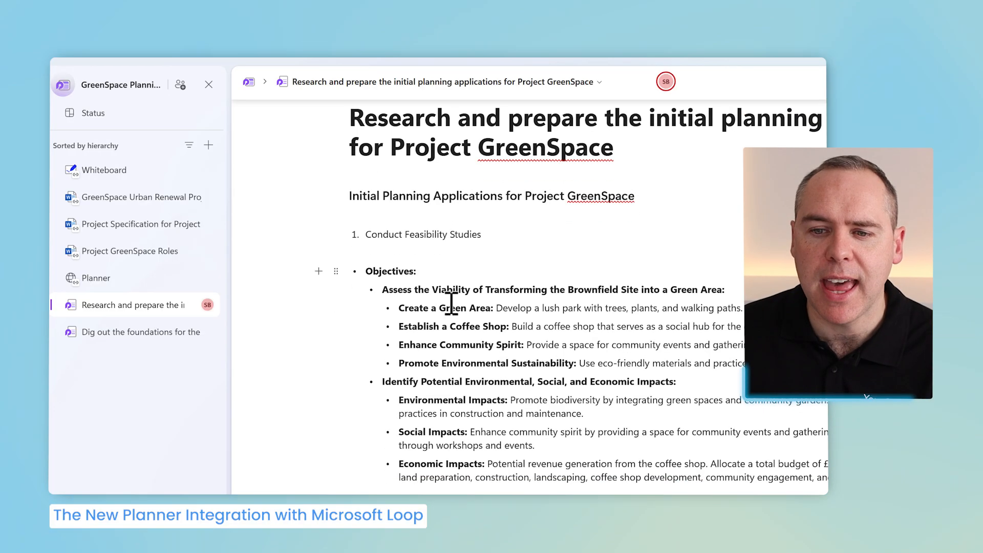
pyautogui.scroll(-2, 451, 303)
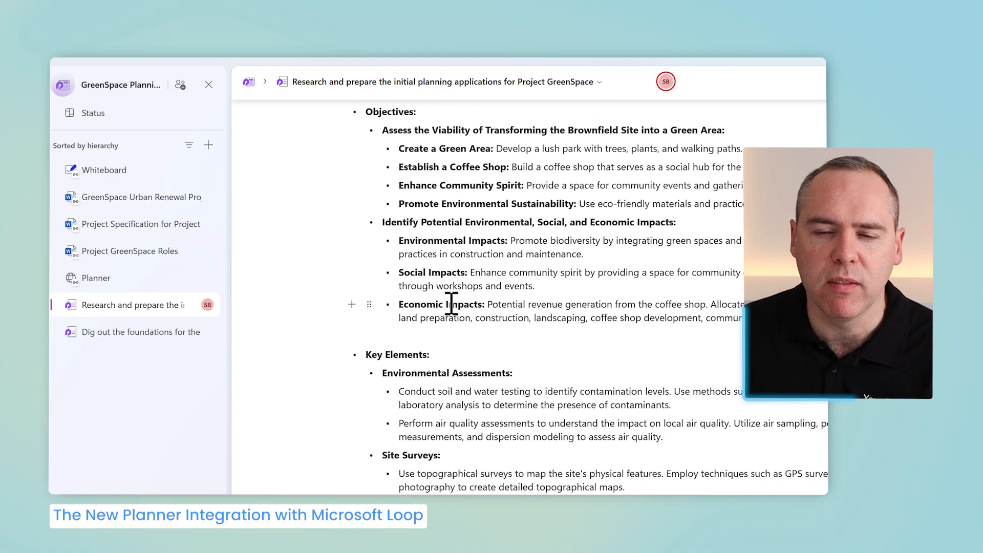
pyautogui.scroll(5, 451, 303)
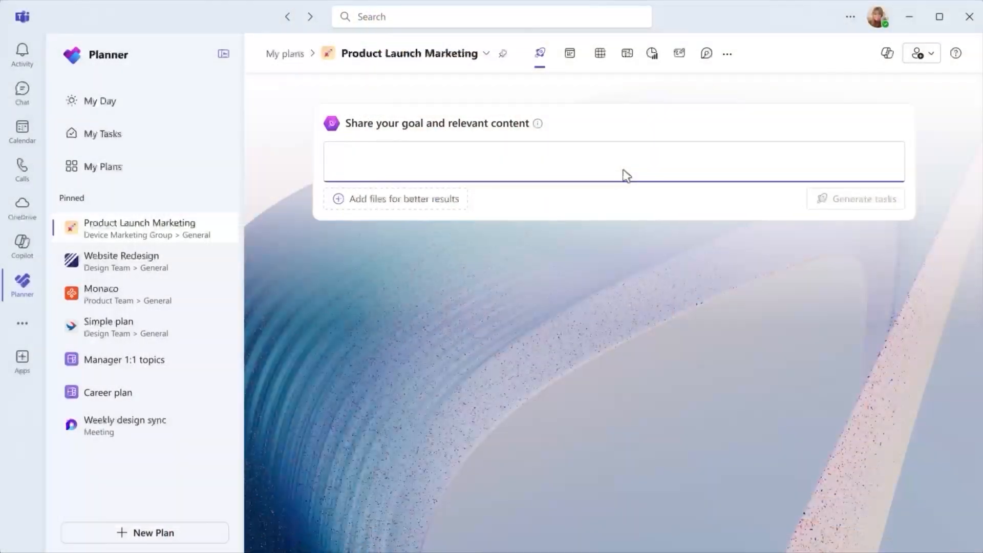
# - Enter the goal "Create a marketing plan for a seasonal summer campaign showcasing a device product launch." and generate tasks
pyautogui.write('Create')
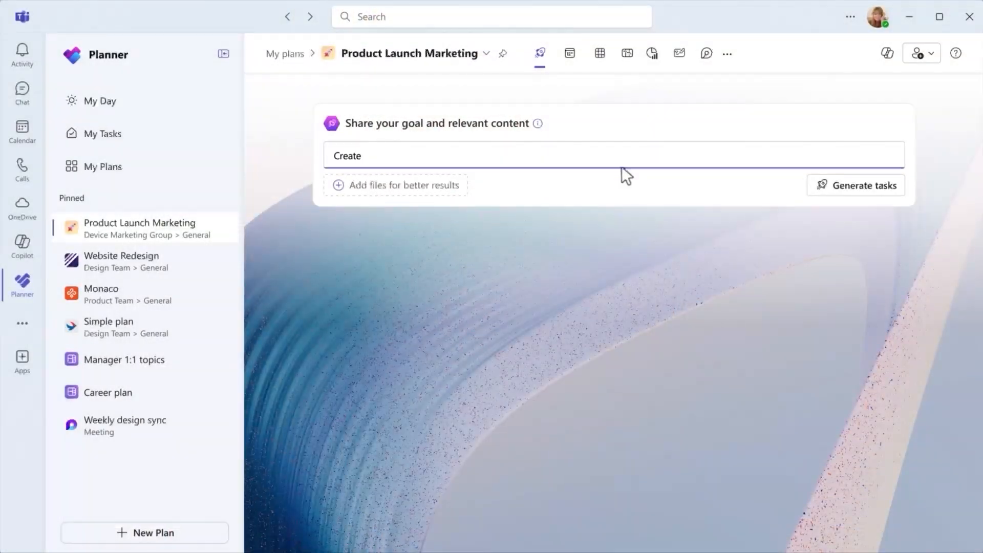
pyautogui.write(' a marketing plan for a seasonal summer campaign showcasing a device product launch.')
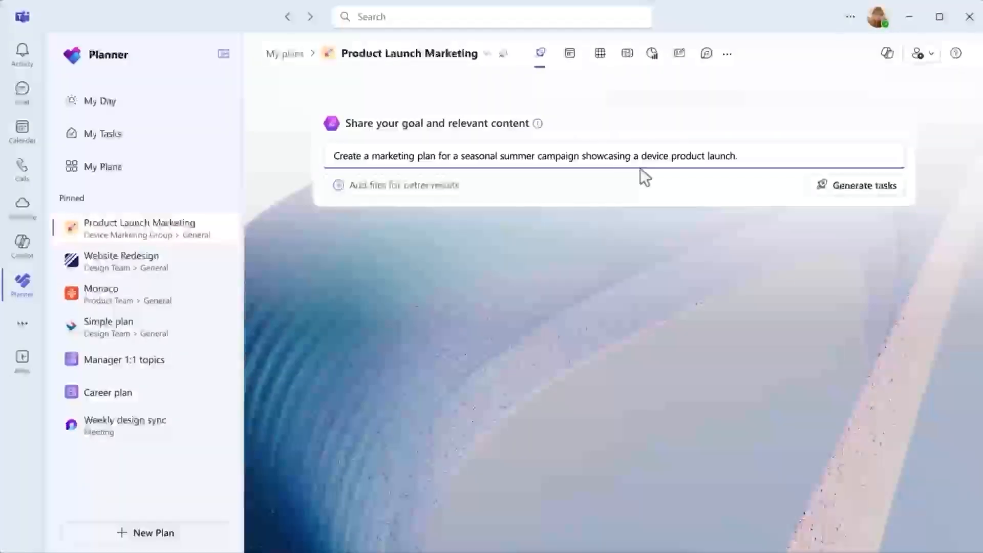
pyautogui.click(872, 194)
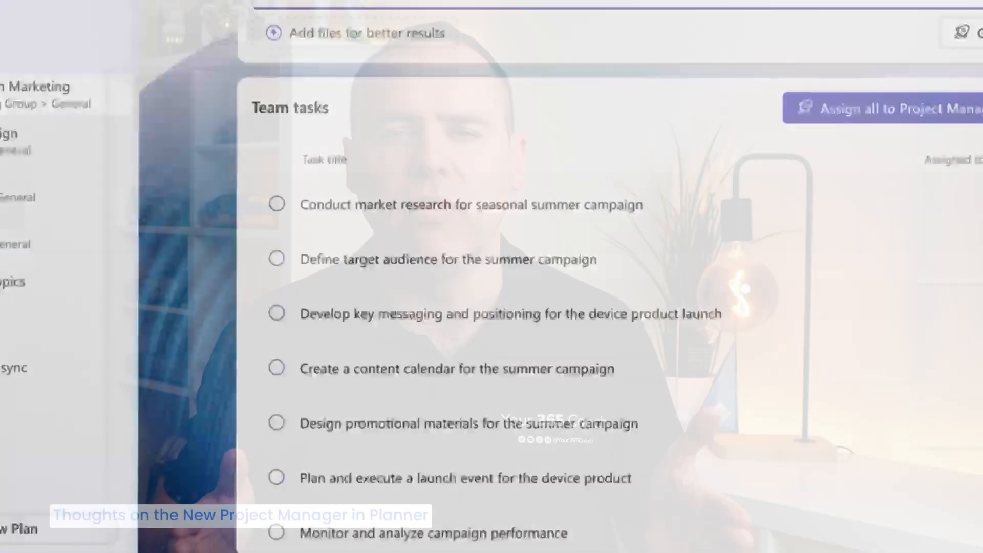